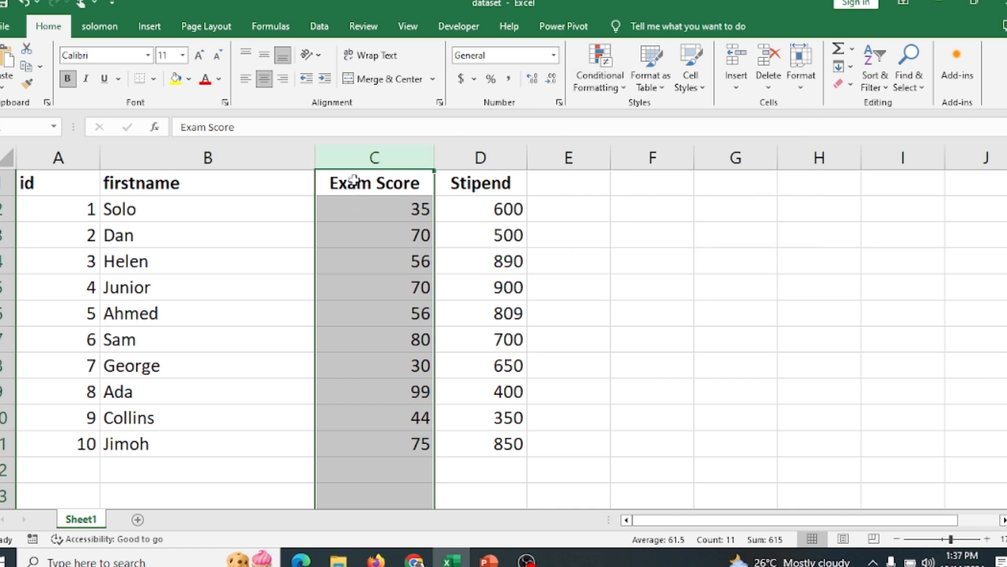
Start a Top 10 Items conditional formatting rule on the Exam Score column and set the rank to 5.
click(624, 89)
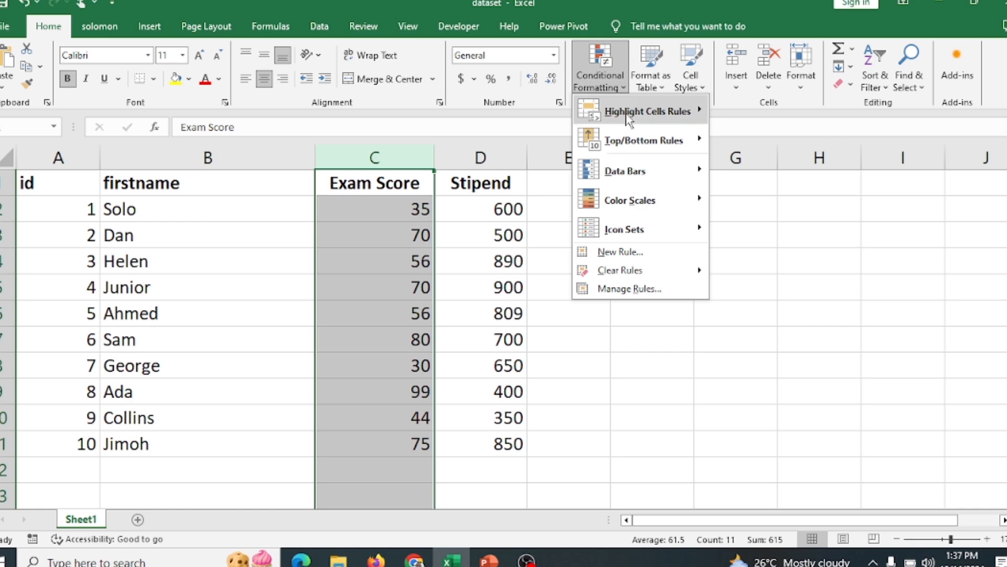
mouse_move(654, 107)
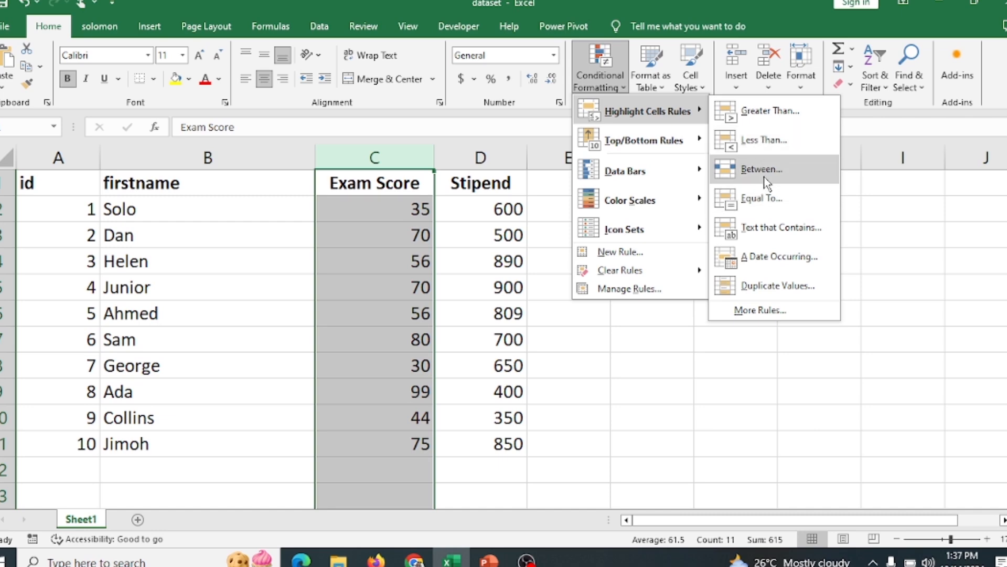
mouse_move(689, 150)
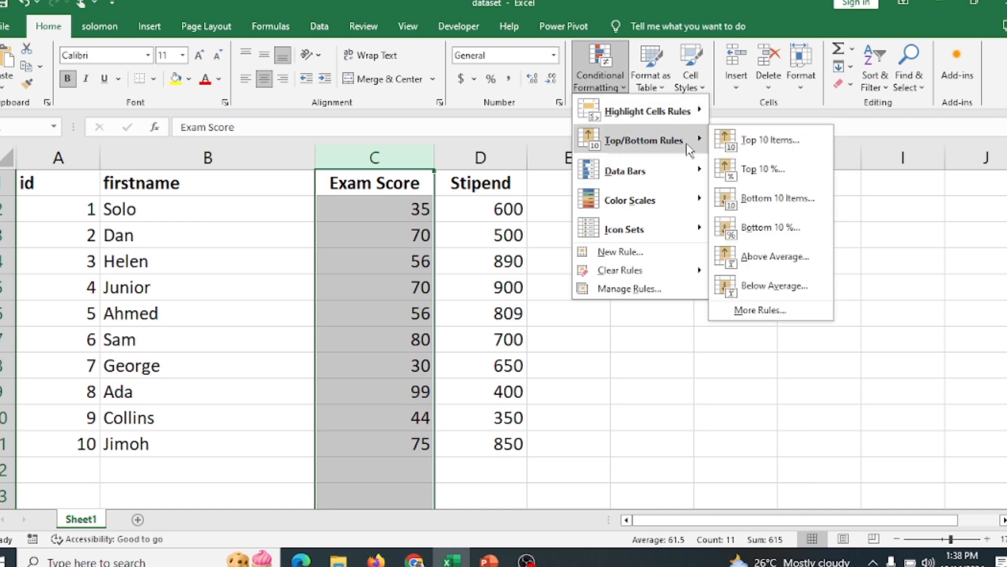
click(757, 145)
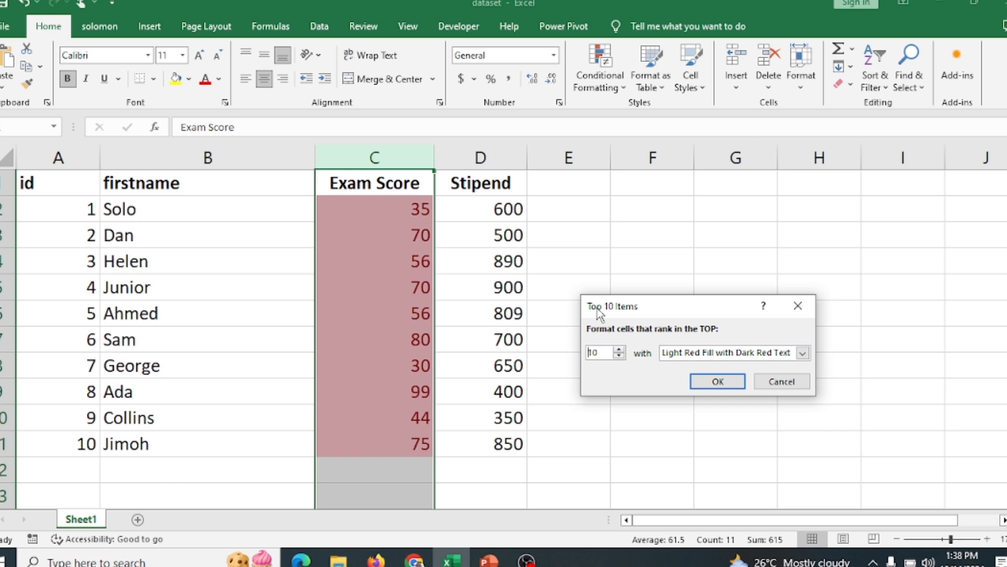
click(620, 356)
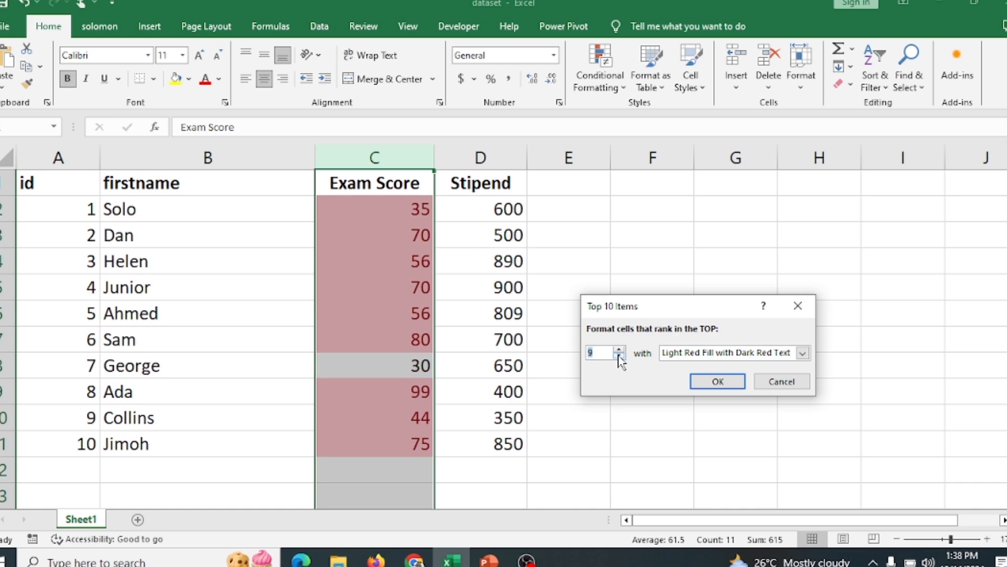
click(620, 357)
click(620, 357)
click(620, 357)
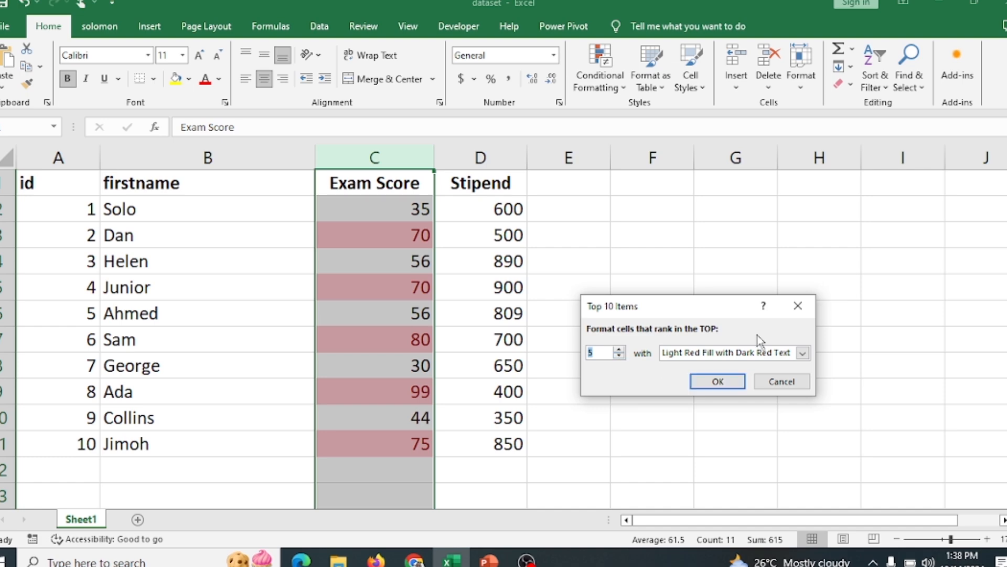
Check the rule's custom fill options without choosing one, and apply the rule with Light Red Fill with Dark Red Text.
click(802, 354)
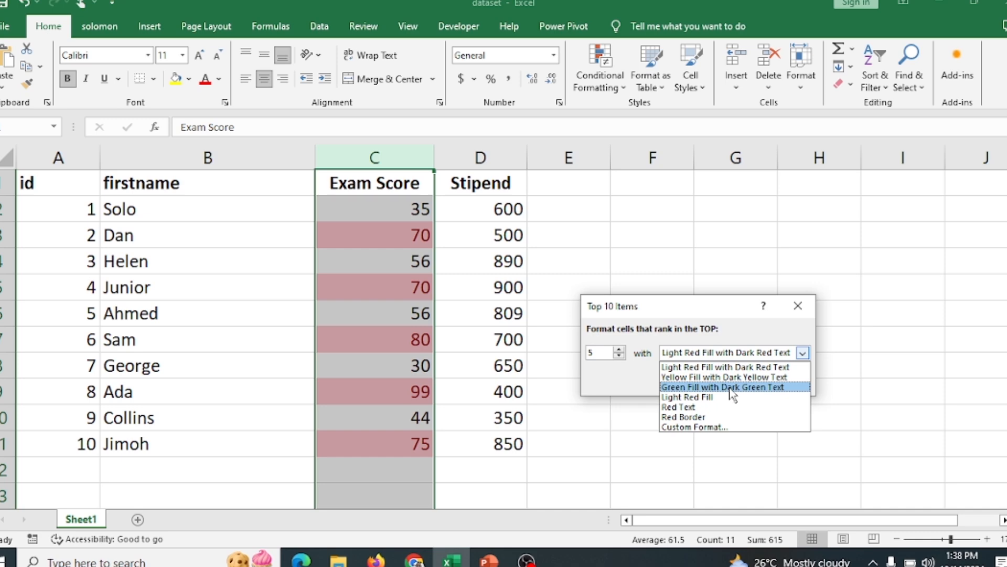
click(733, 428)
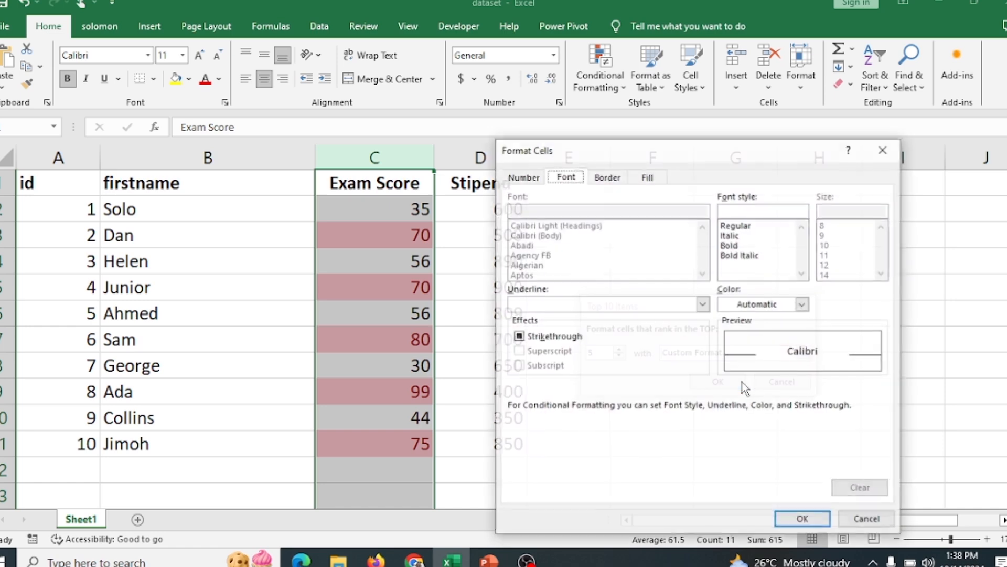
click(650, 177)
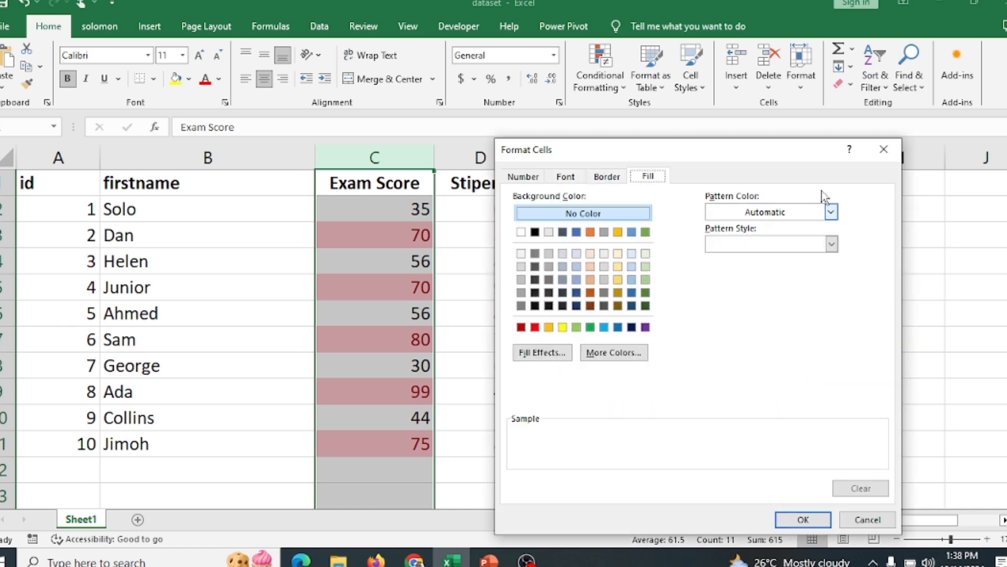
click(885, 153)
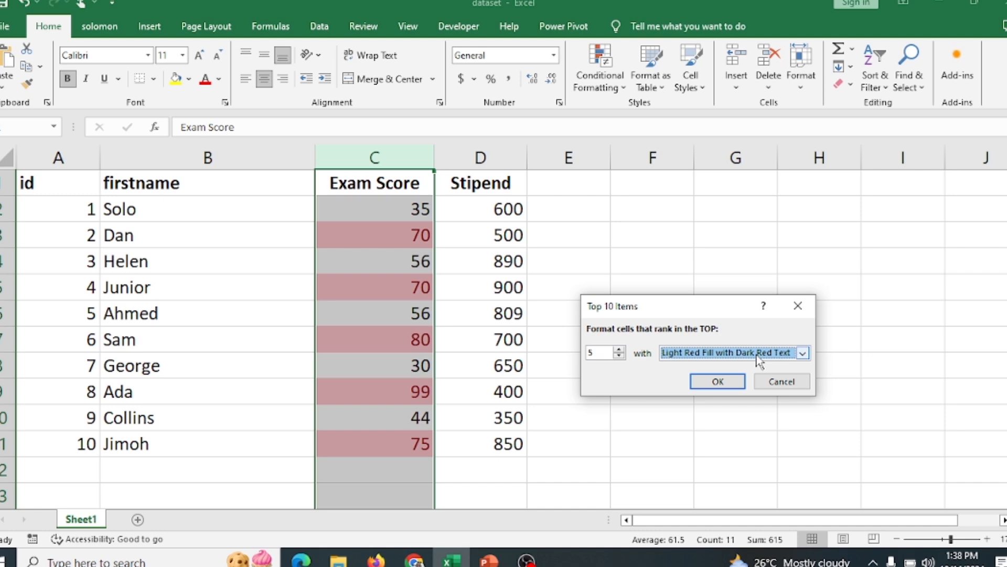
click(717, 382)
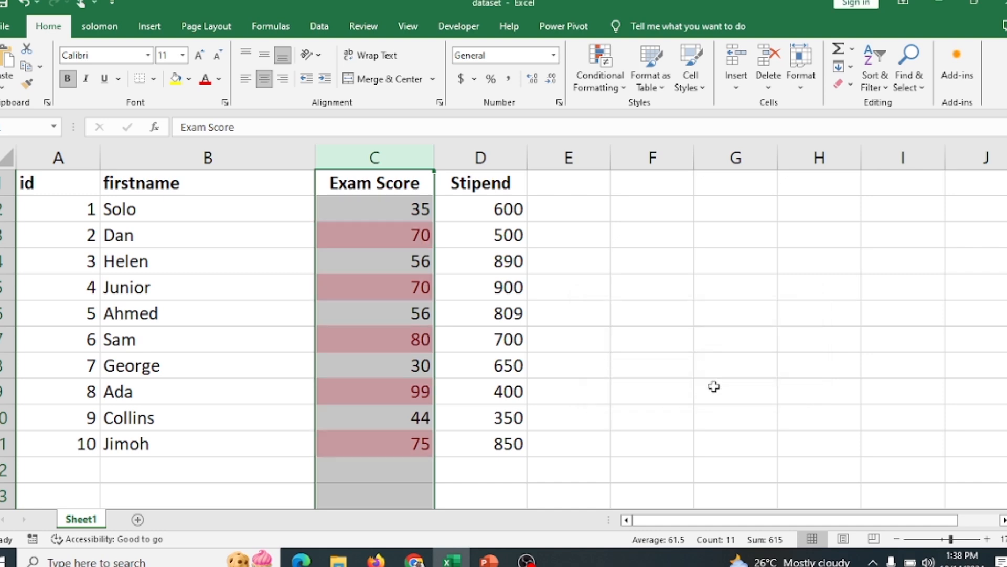
Start a Top 10 Items conditional formatting rule on the Stipend values D2:D11 and set the rank to 3.
click(496, 218)
drag(497, 218, 503, 446)
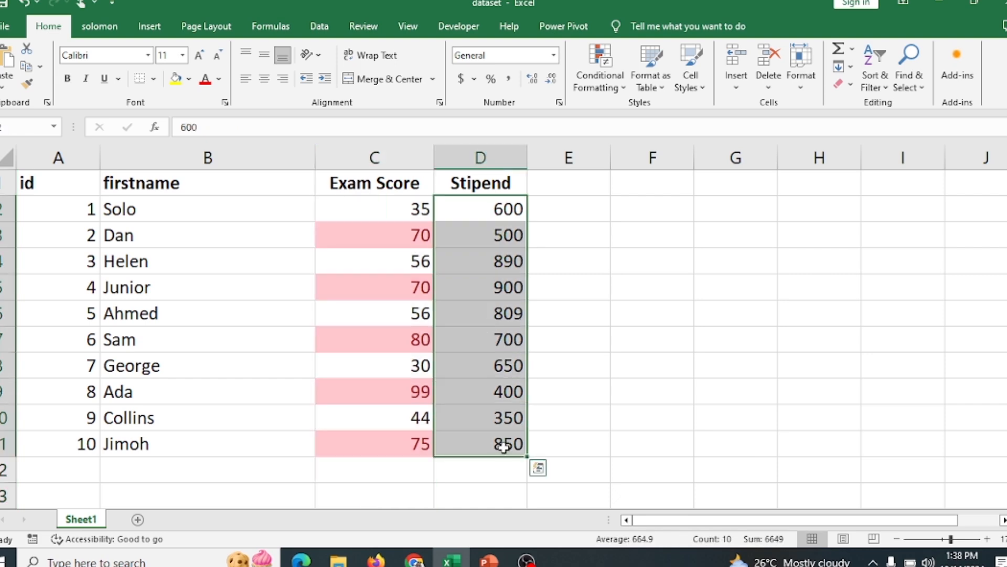
click(620, 89)
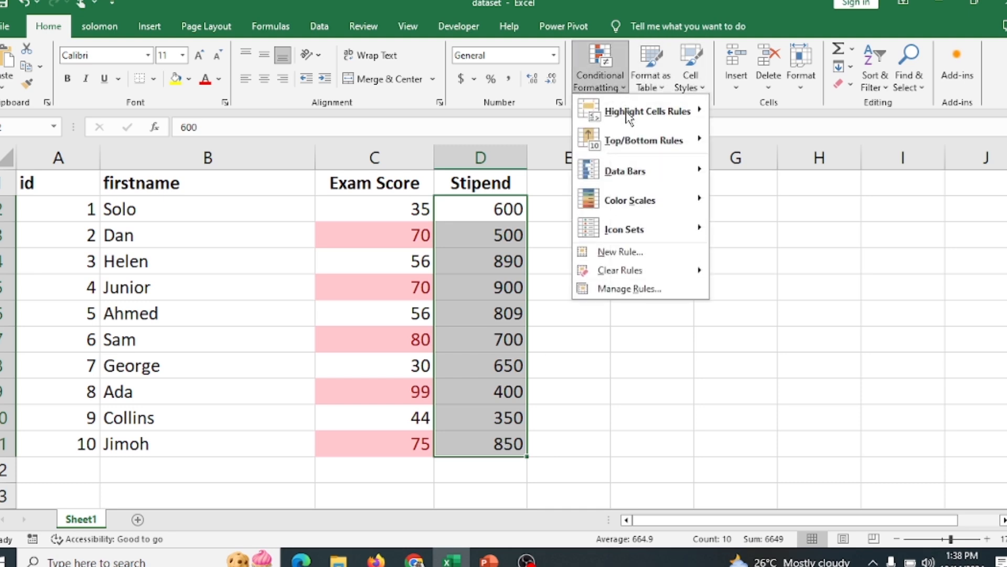
mouse_move(664, 152)
click(770, 139)
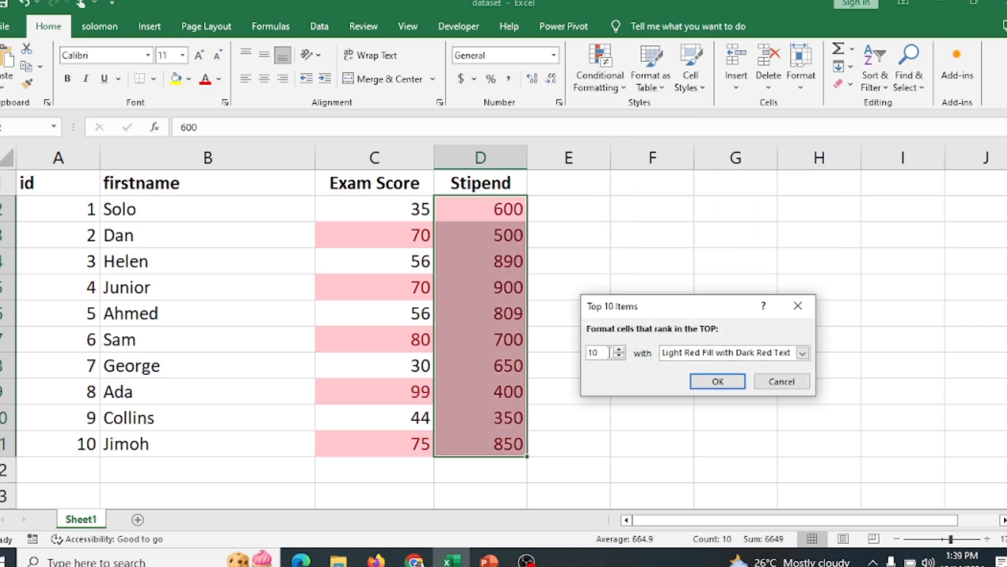
key(BackSpace)
key(BackSpace)
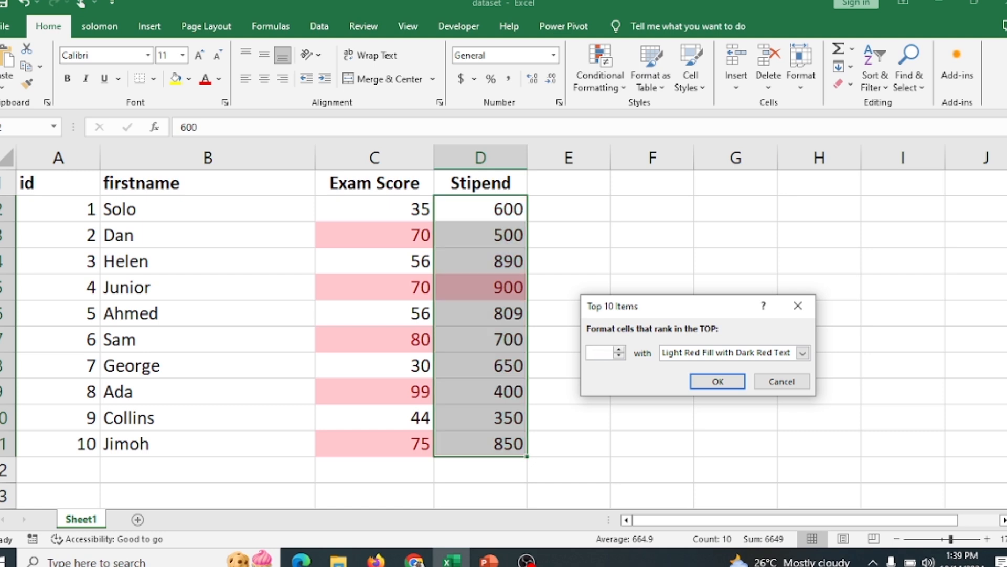
text(3)
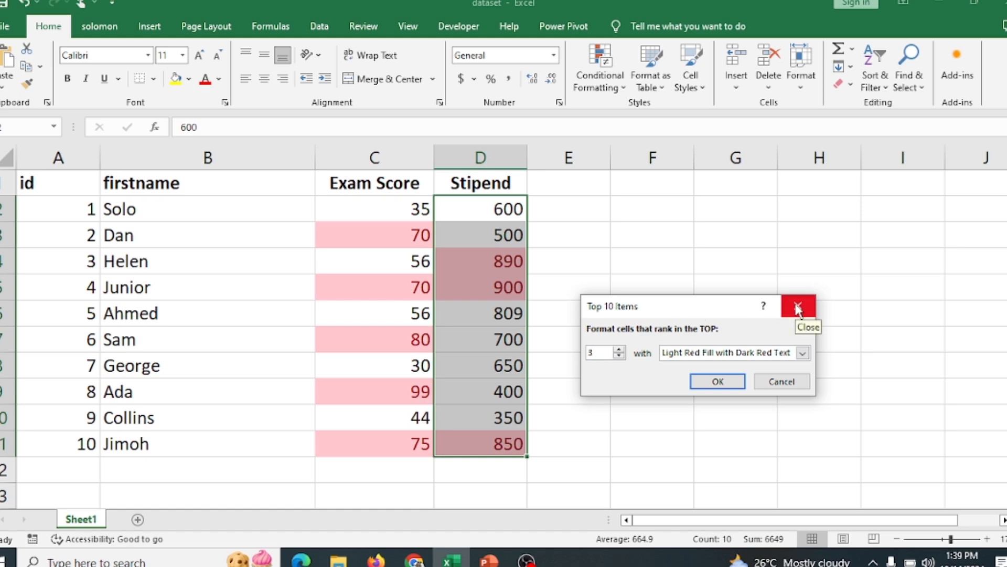
Set the Stipend rule's format to Green Fill with Dark Green Text and apply the rule.
click(804, 354)
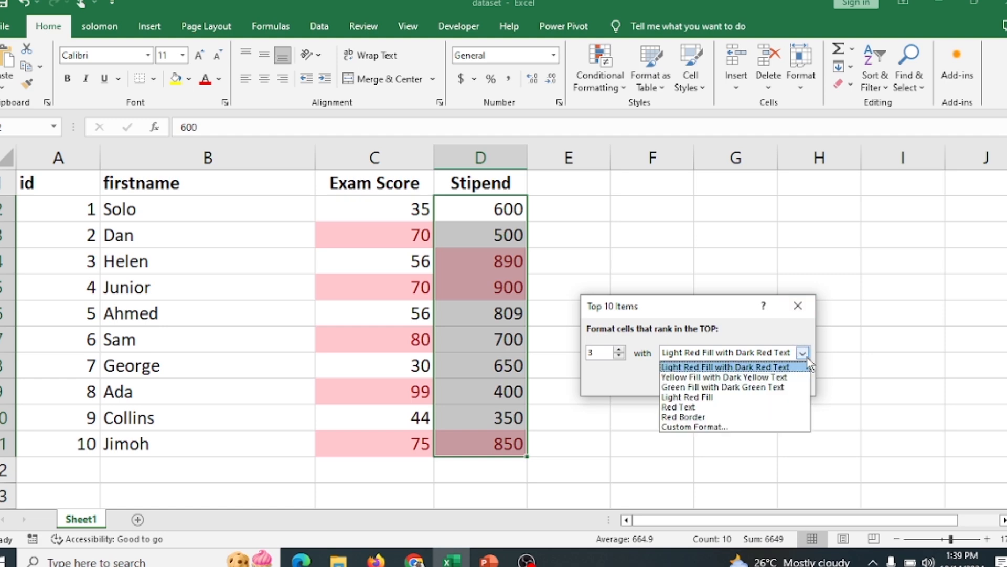
click(761, 386)
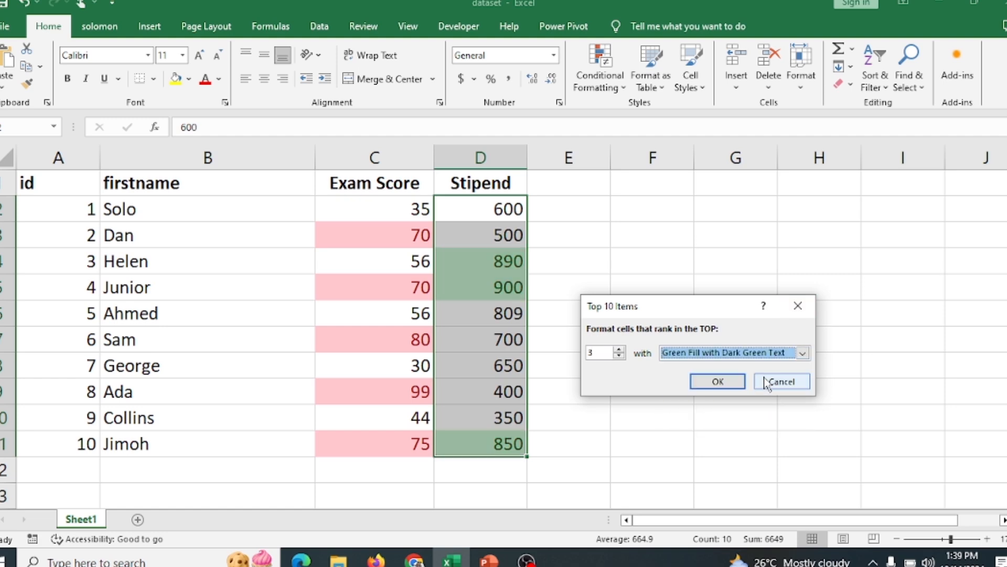
click(803, 353)
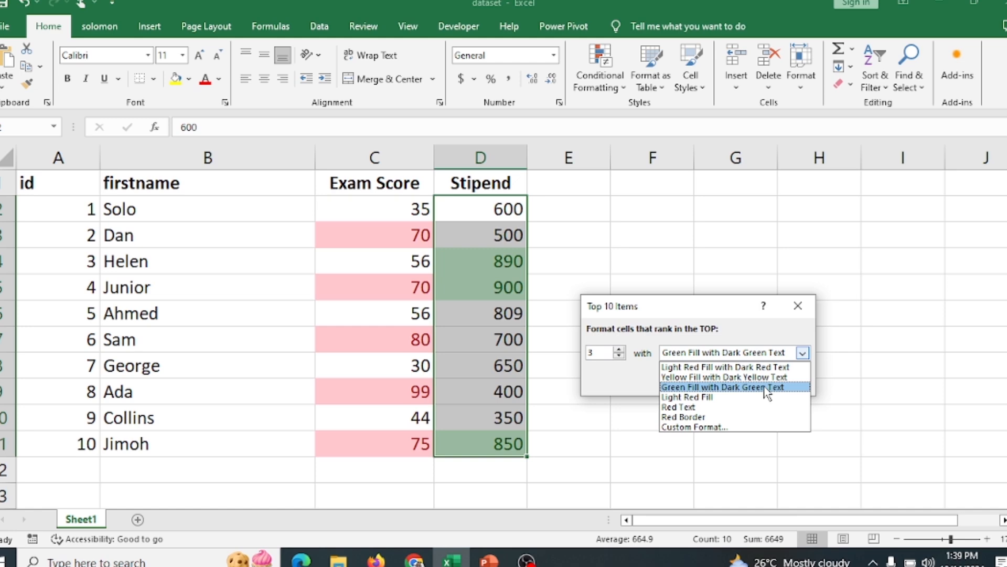
click(799, 306)
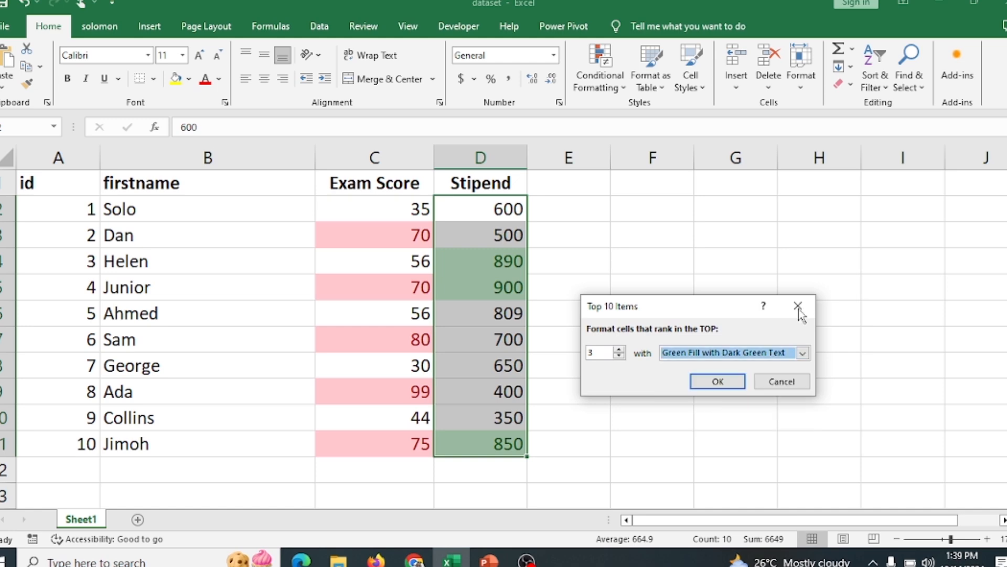
click(724, 381)
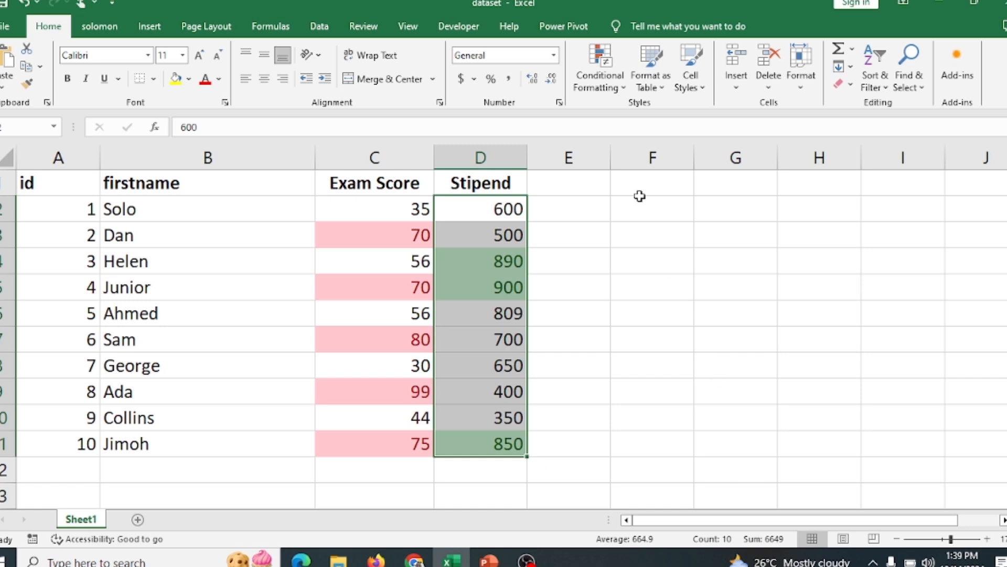
Clear the conditional formatting rules from the selected Stipend cells only.
click(625, 88)
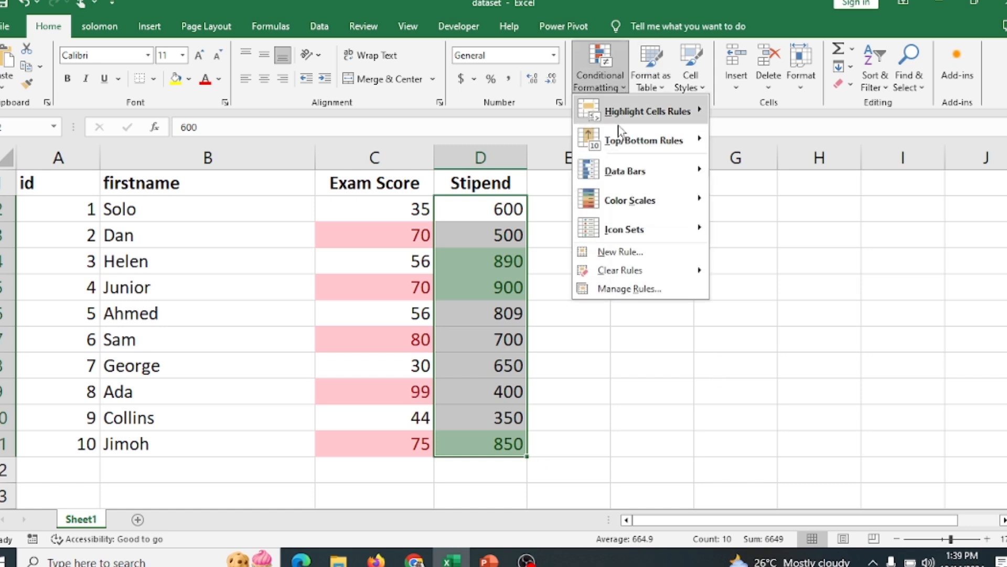
mouse_move(678, 122)
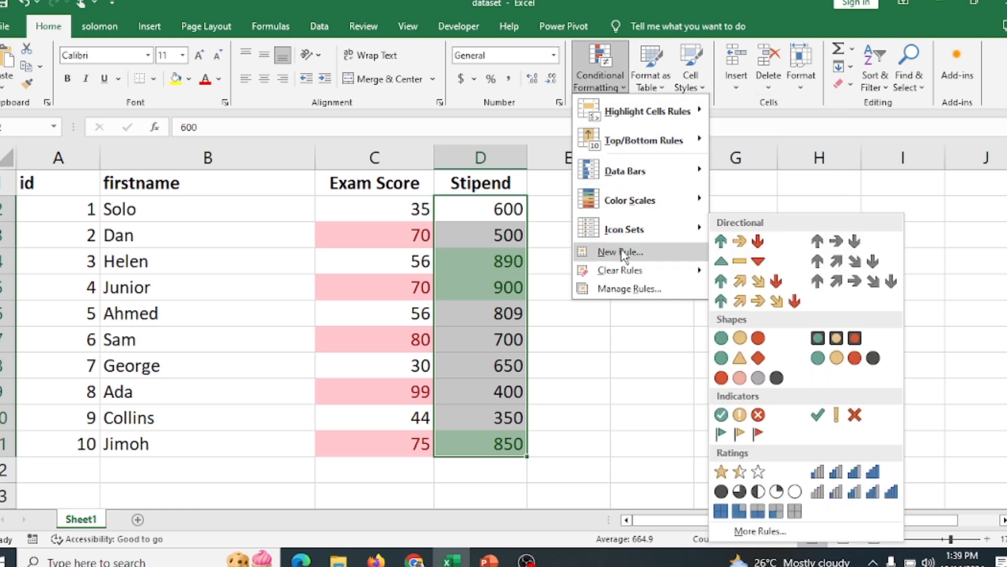
mouse_move(697, 273)
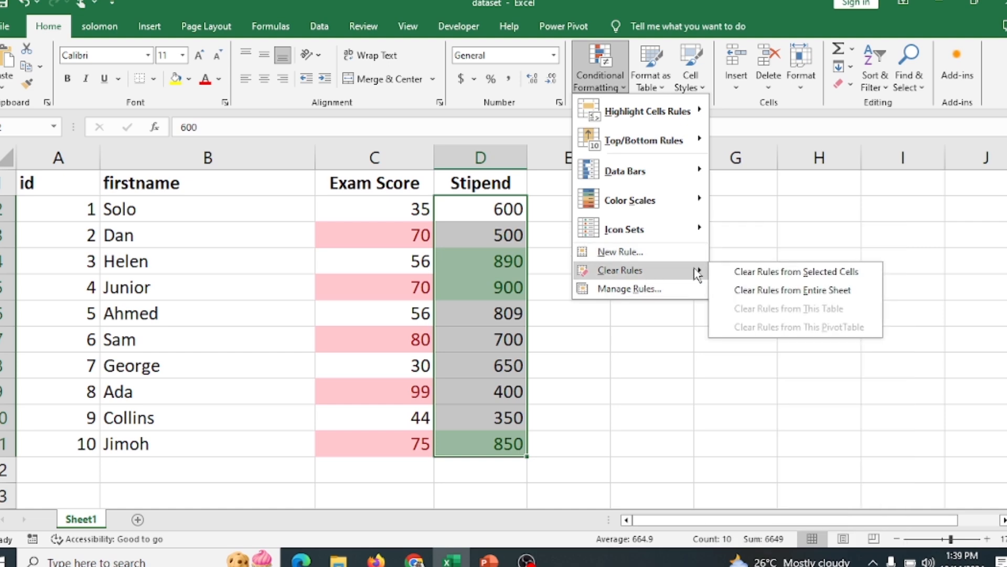
click(767, 273)
Clear the conditional formatting rules from the whole Exam Score column.
click(394, 158)
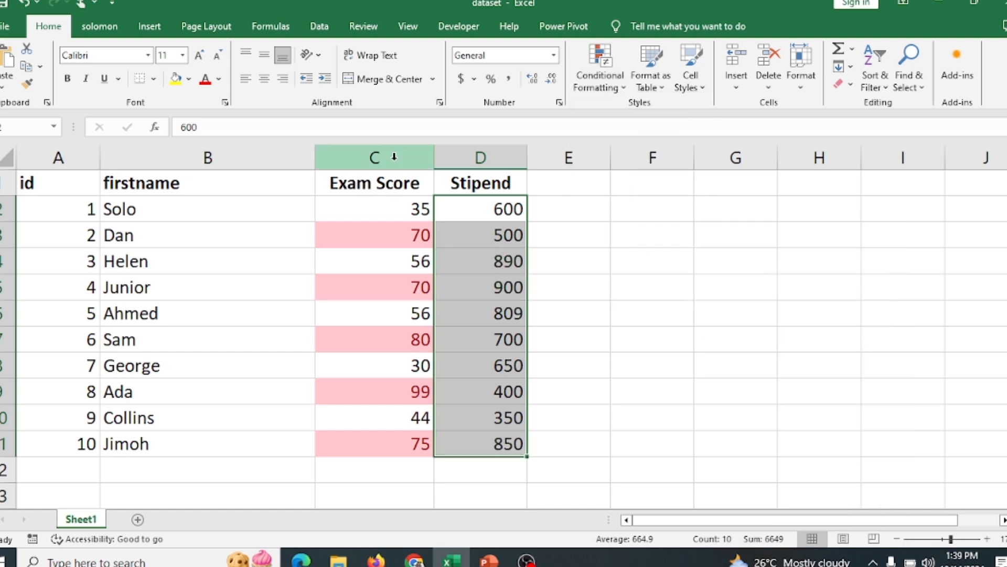
click(600, 78)
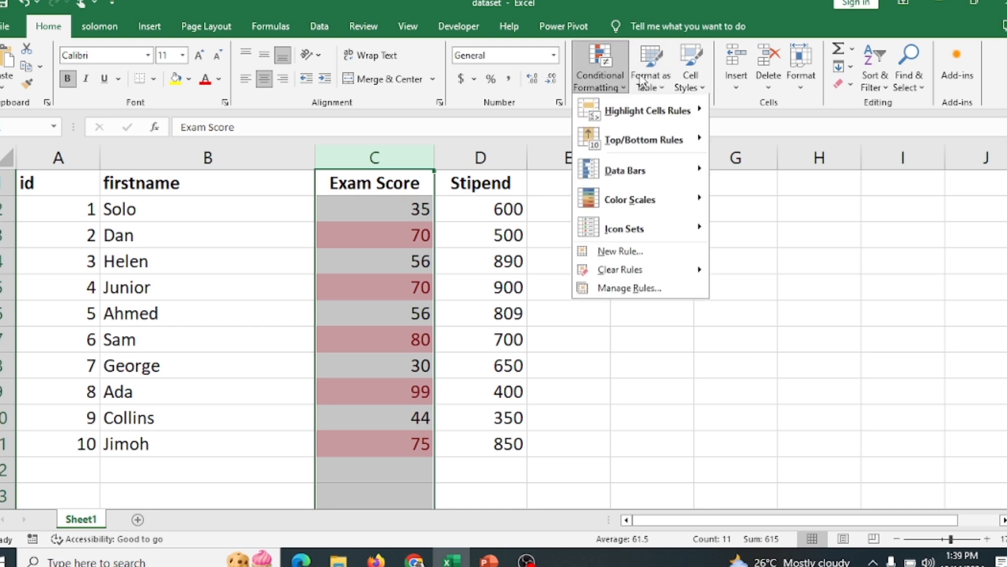
mouse_move(674, 271)
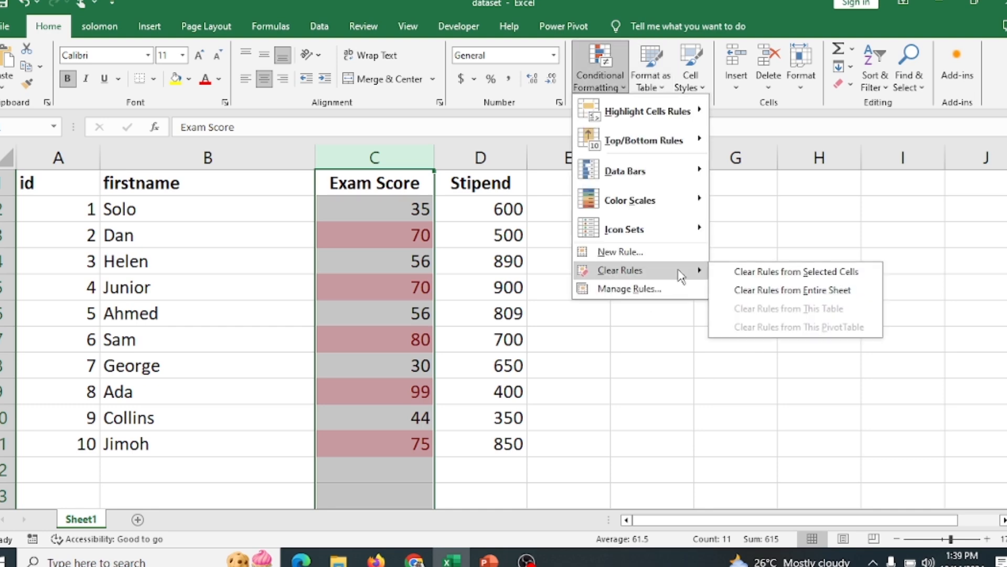
click(762, 276)
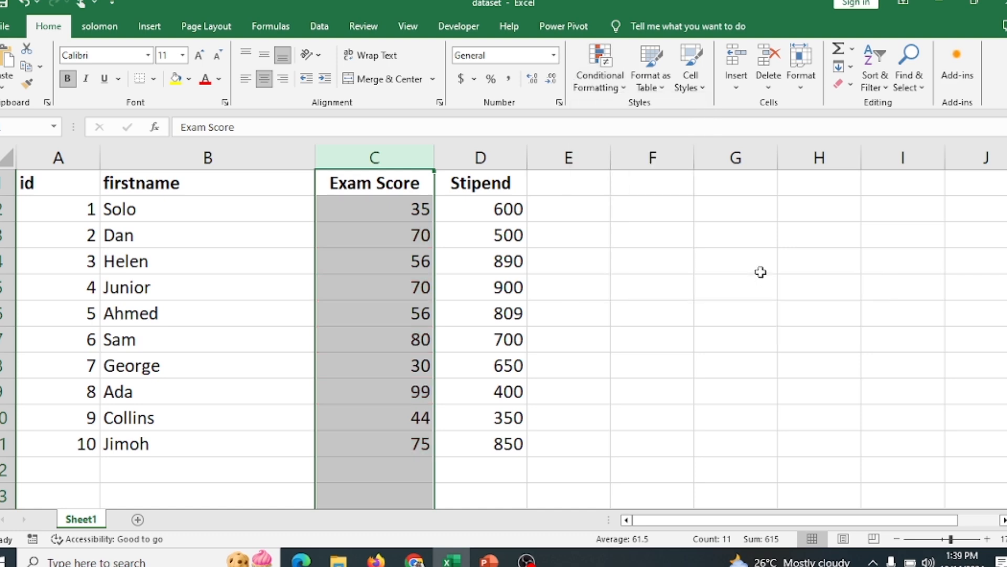
Try a Greater Than highlight rule with the value 60 on the Exam Score column, then empty the value and cancel the rule.
click(619, 85)
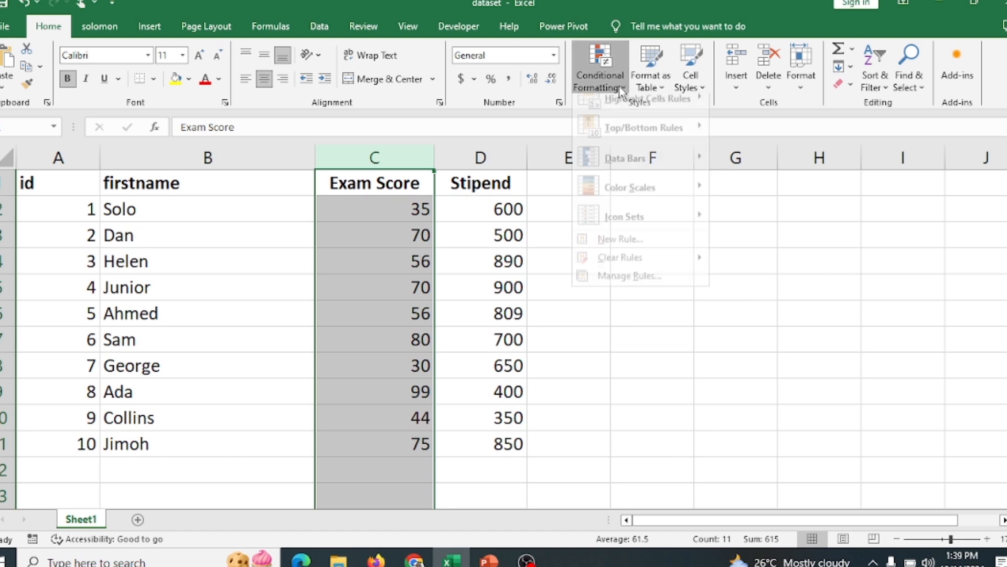
mouse_move(630, 111)
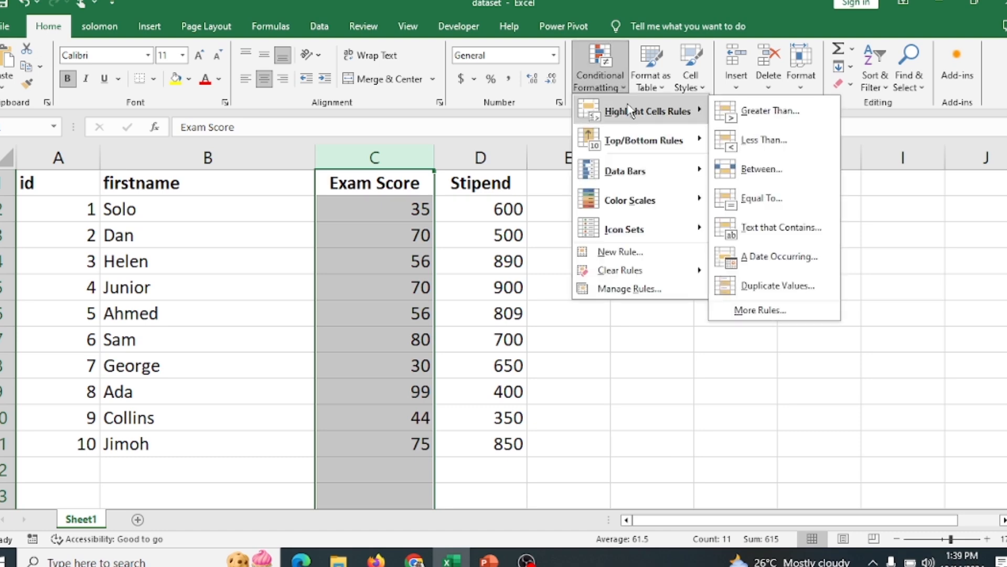
click(771, 109)
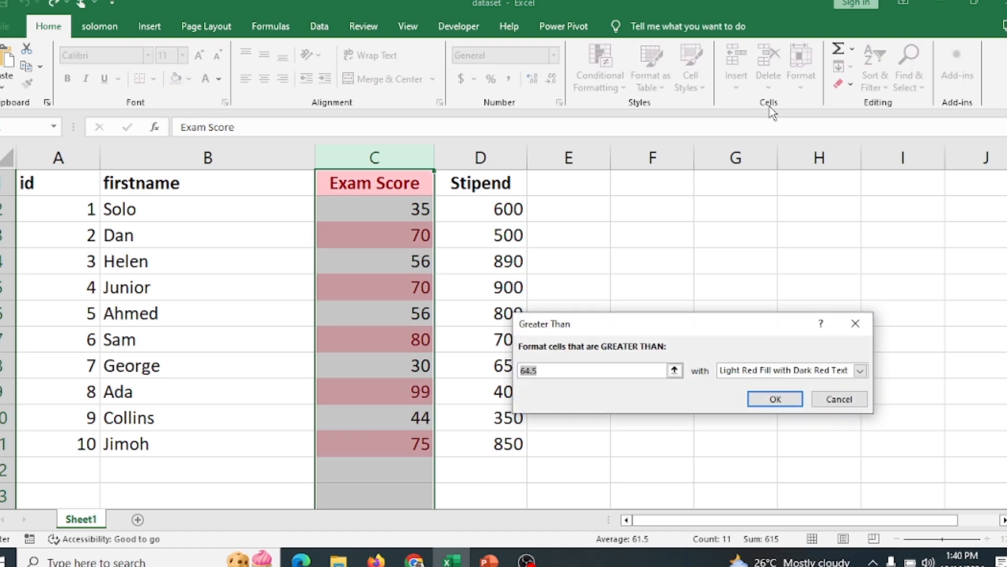
text(60)
key(BackSpace)
key(BackSpace)
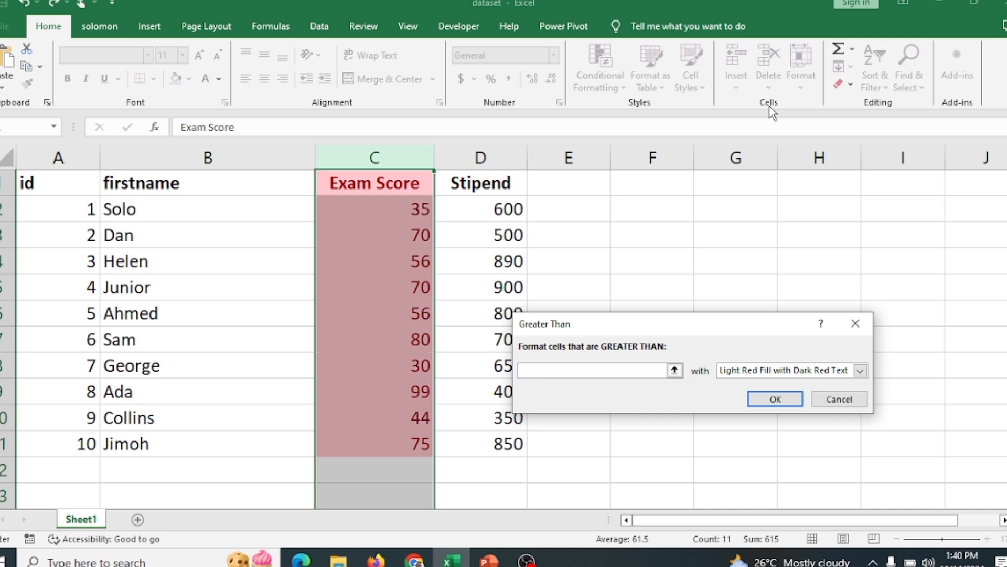
click(782, 400)
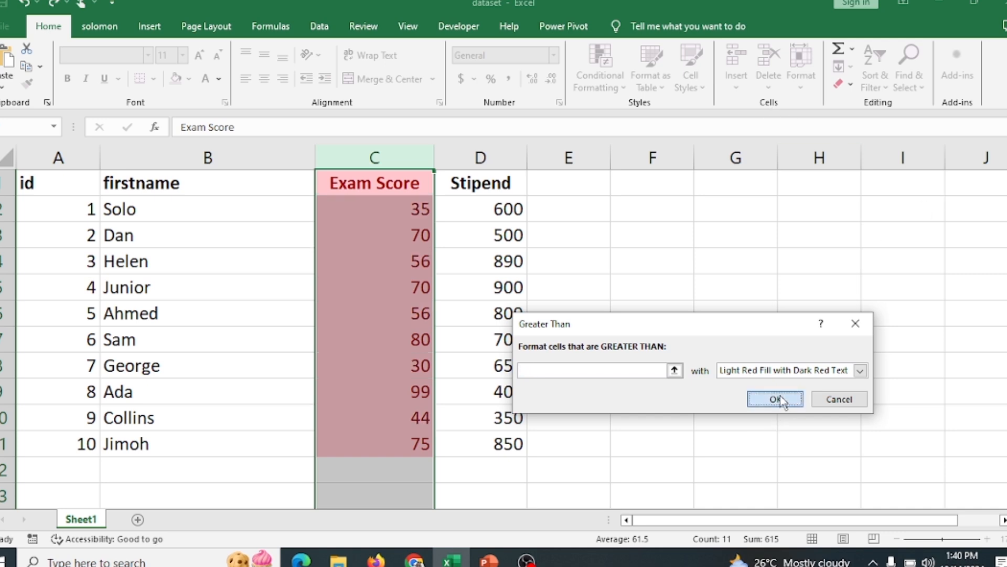
key(Escape)
key(Escape)
click(704, 326)
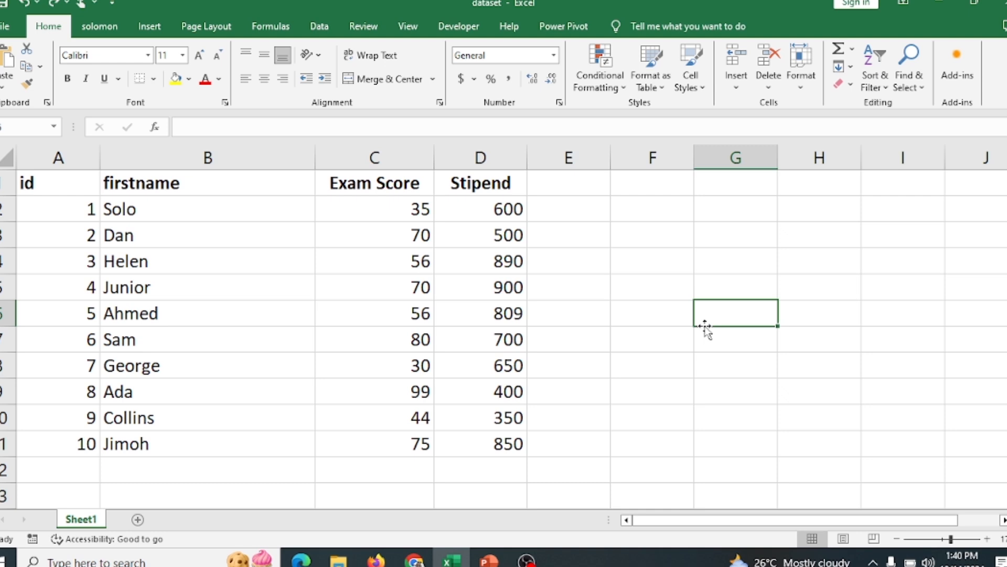
Preview the data bar, color scale and icon set options on the Exam Score values without applying any.
click(625, 90)
mouse_move(628, 190)
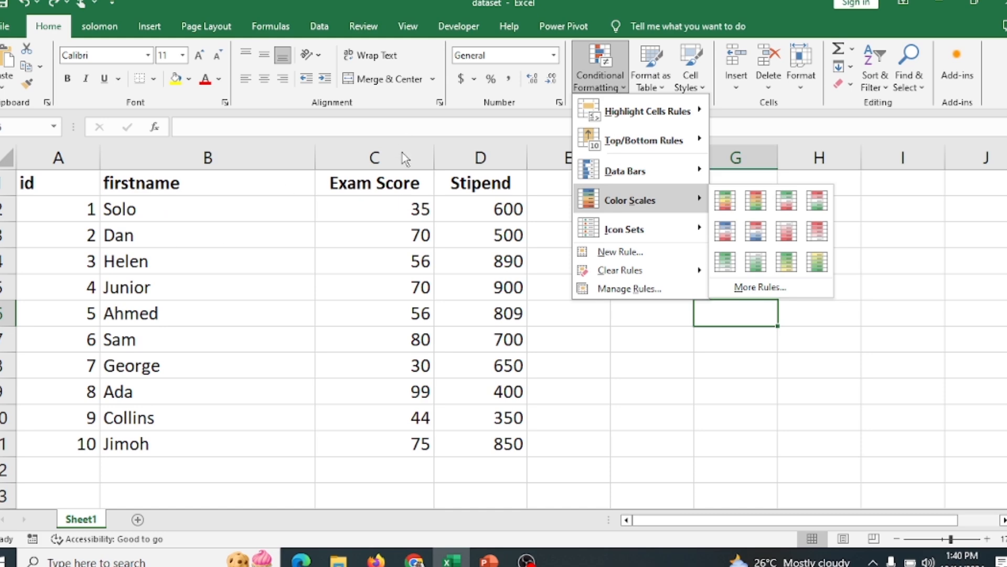
click(405, 217)
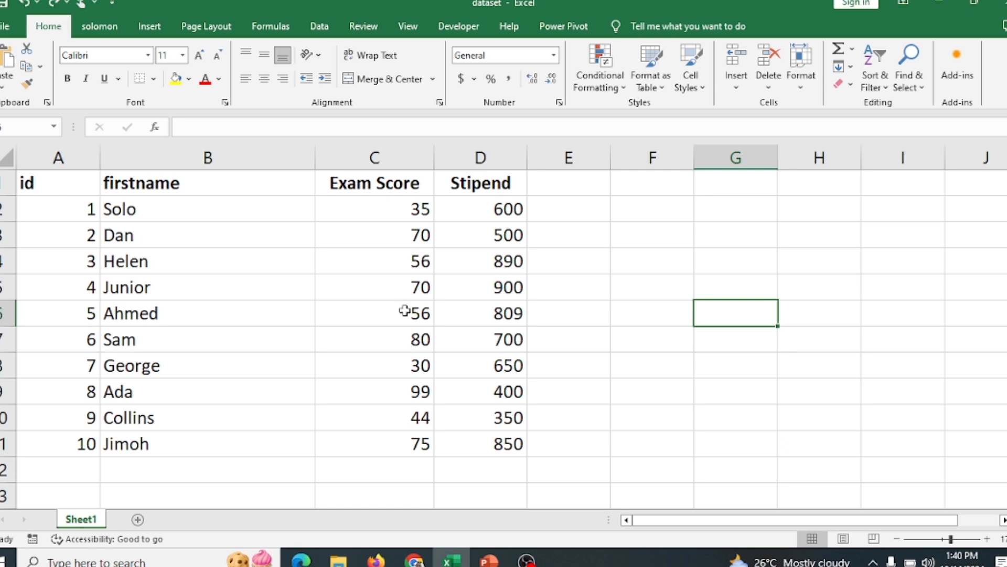
drag(398, 209, 422, 445)
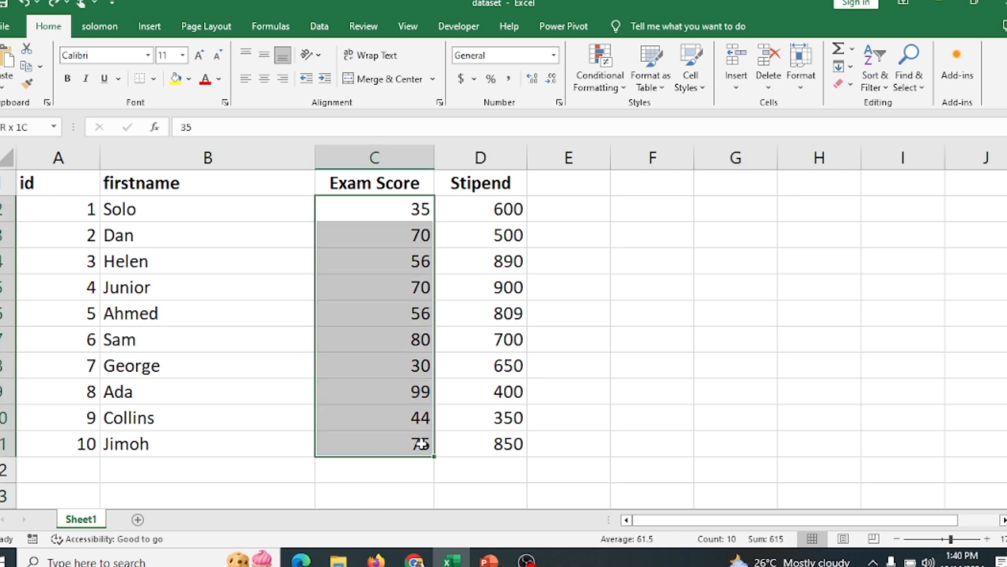
click(599, 74)
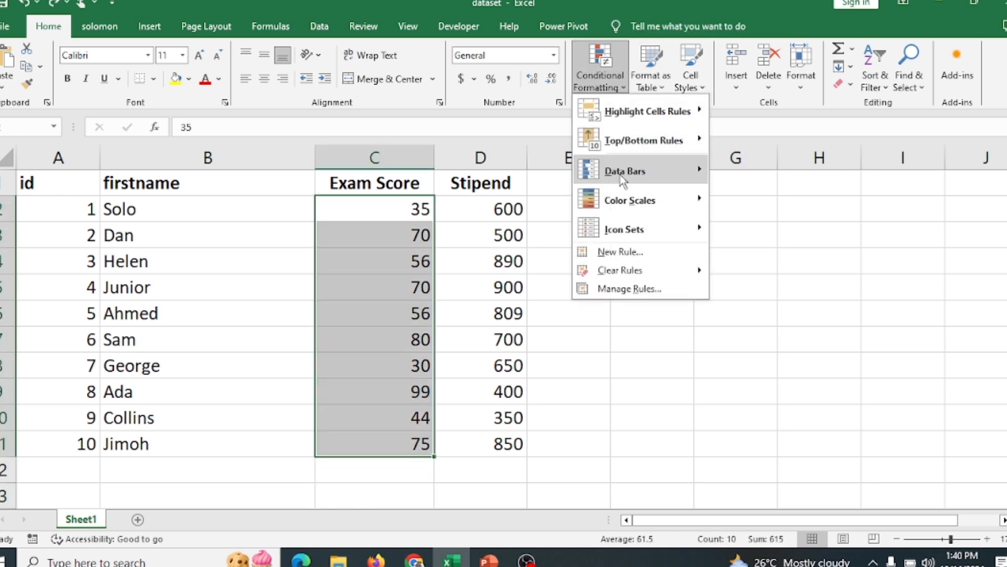
mouse_move(625, 179)
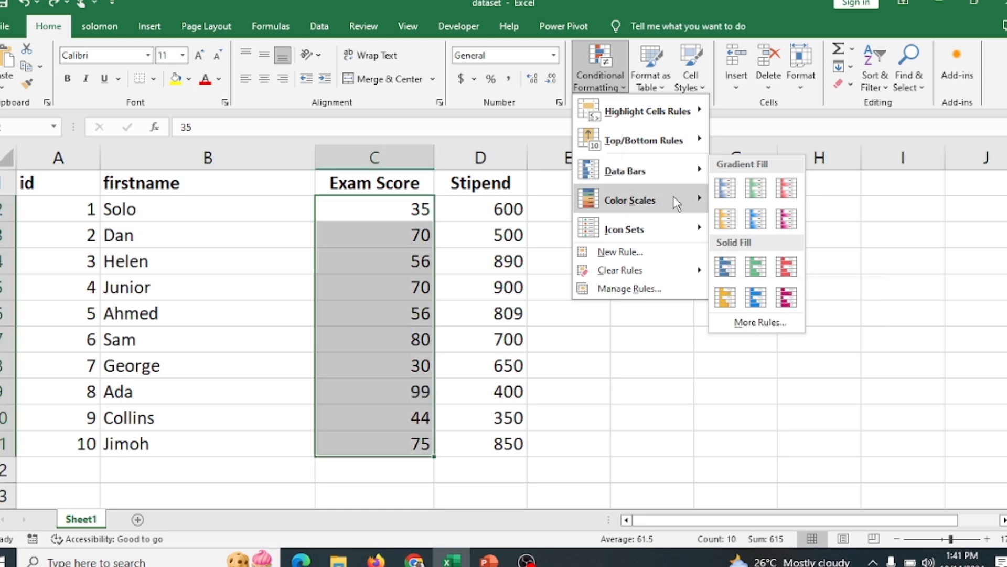
mouse_move(675, 199)
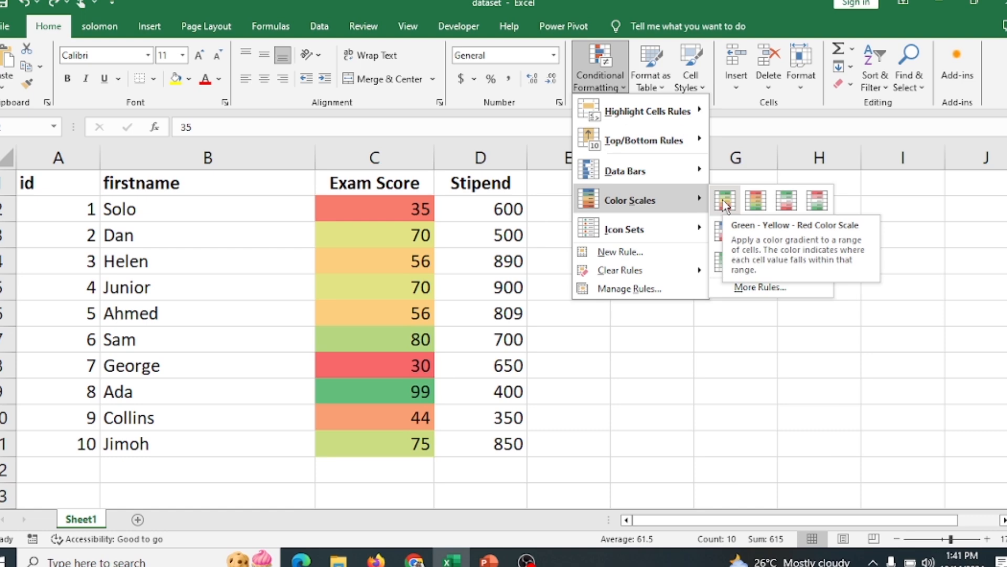
mouse_move(697, 228)
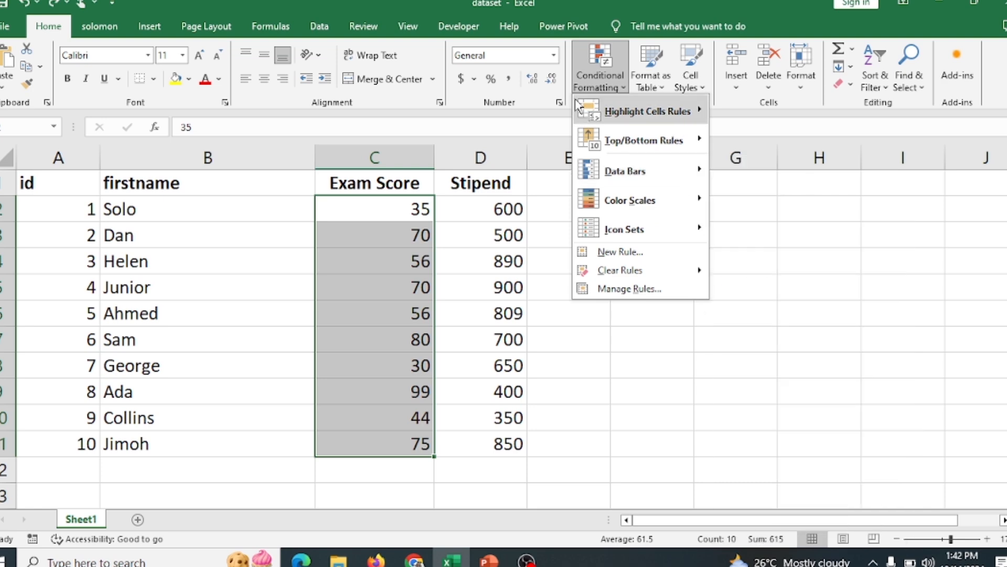
click(720, 422)
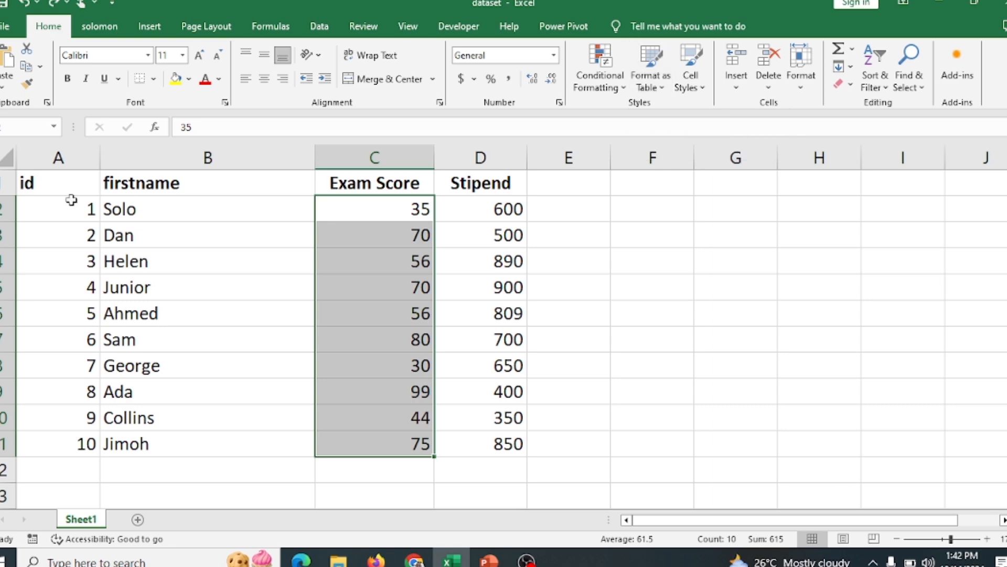
Format the dataset A1:D11 as a table with headers, using the gray banded light style.
drag(58, 178, 488, 443)
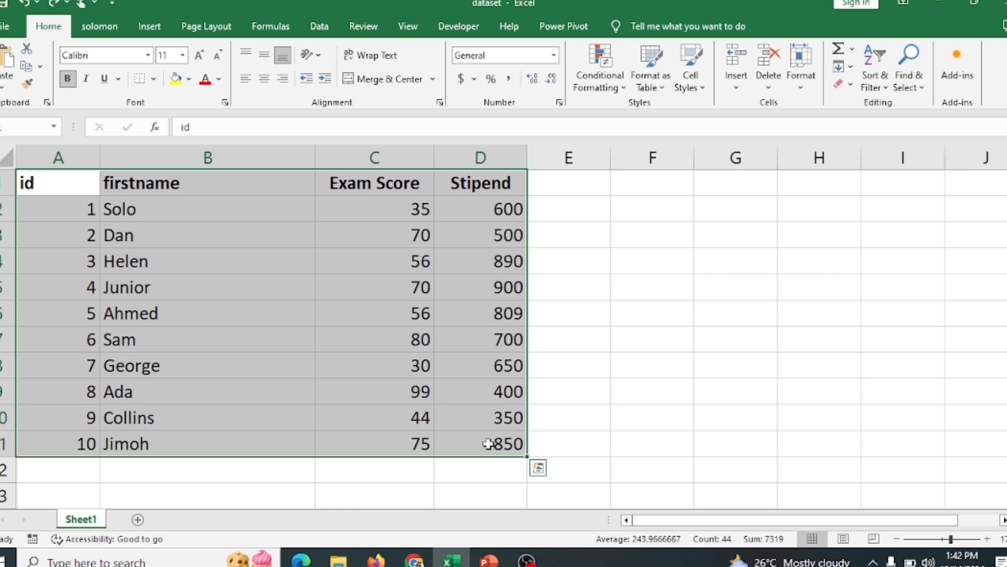
click(663, 89)
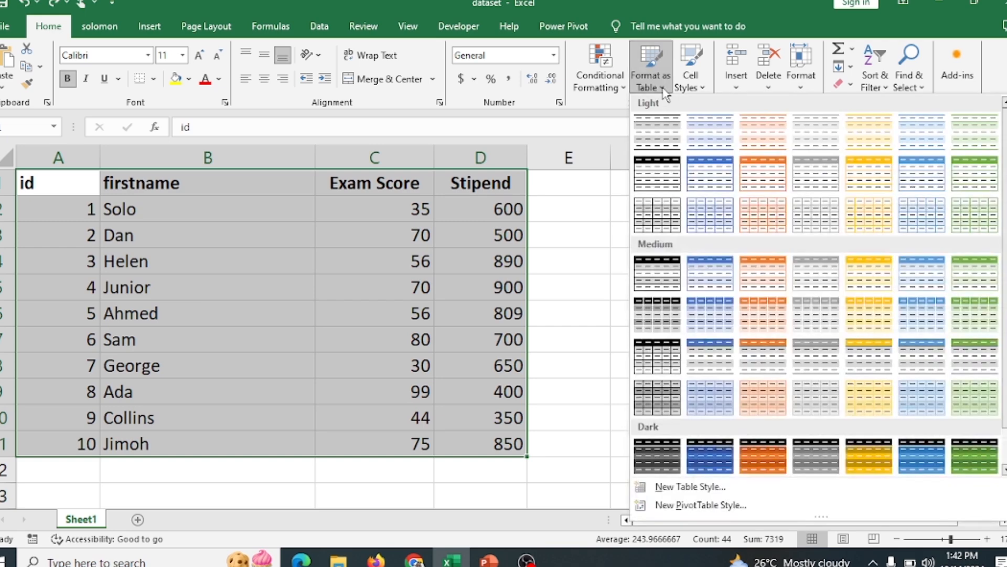
click(662, 132)
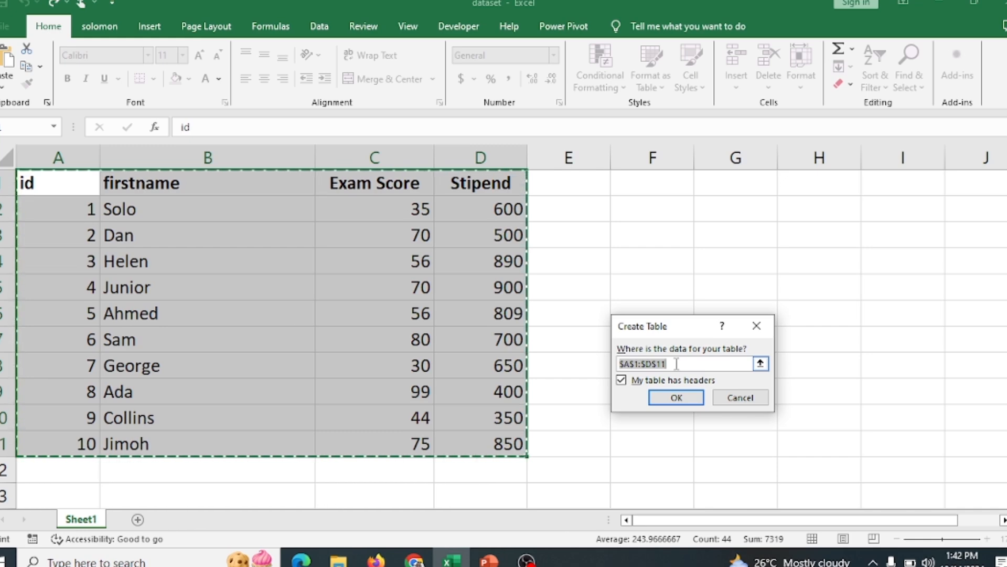
click(670, 399)
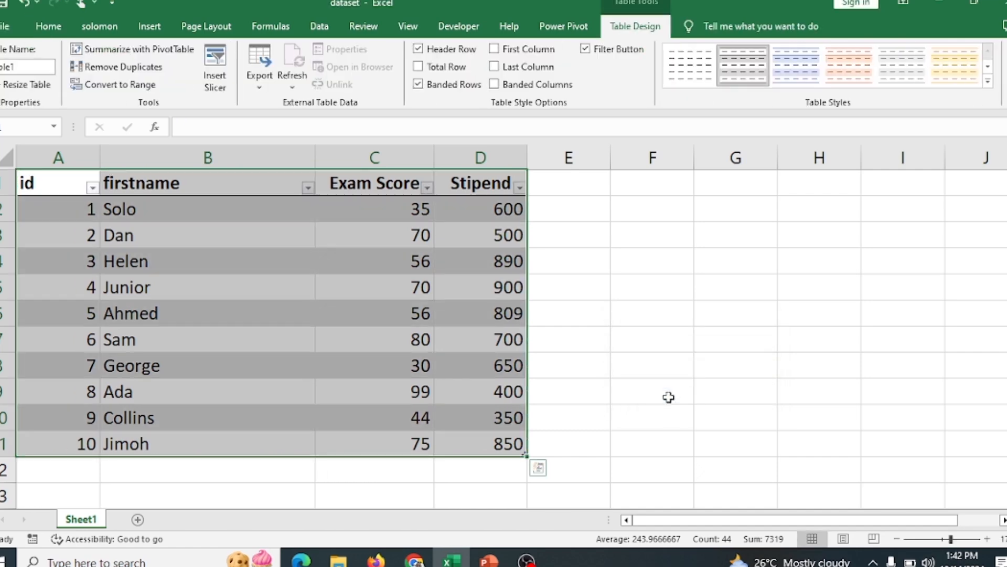
click(645, 347)
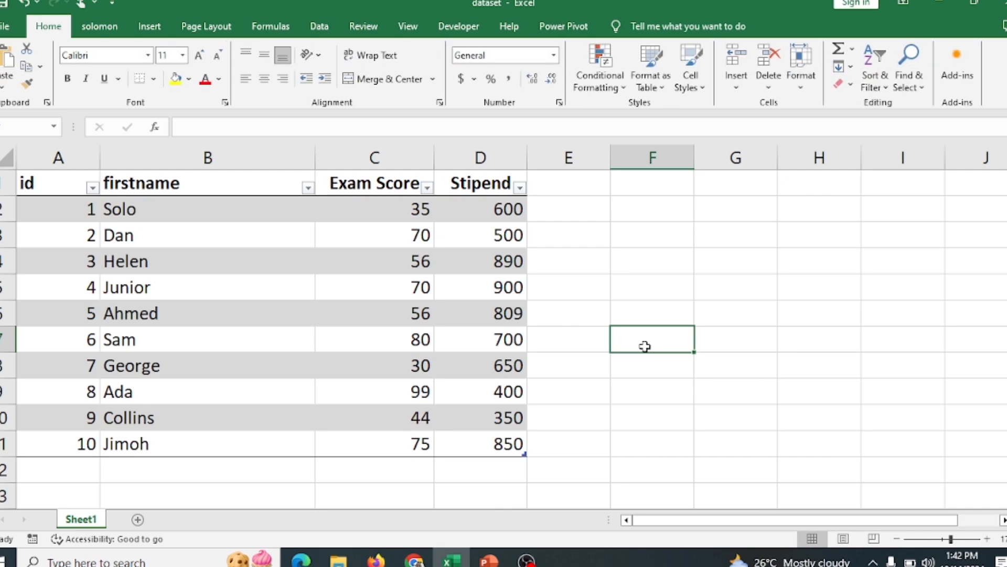
Restyle the whole table with an orange gridded light style, White Table Style Medium 1, and finally Brown Table Style Dark 3.
drag(49, 189, 499, 439)
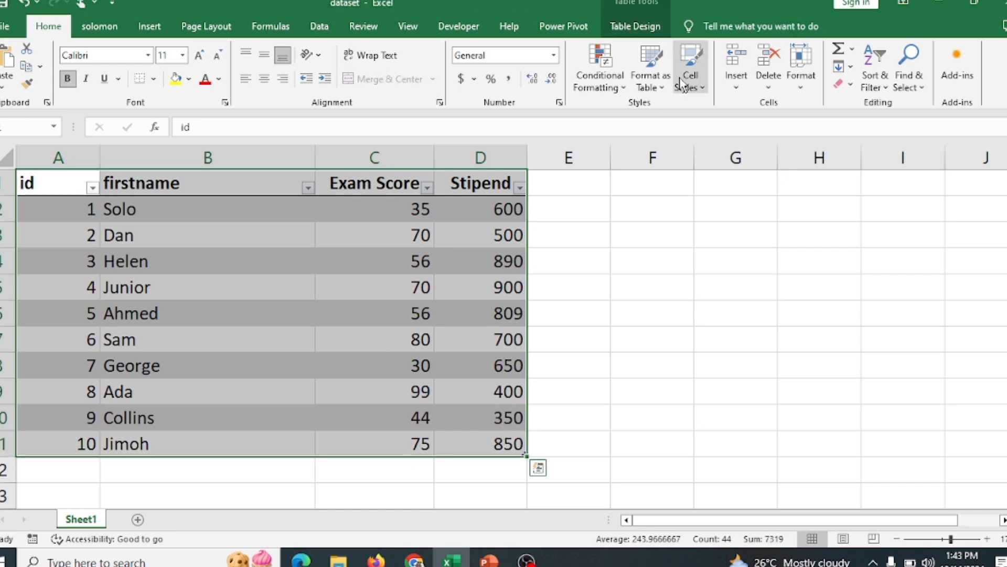
click(651, 79)
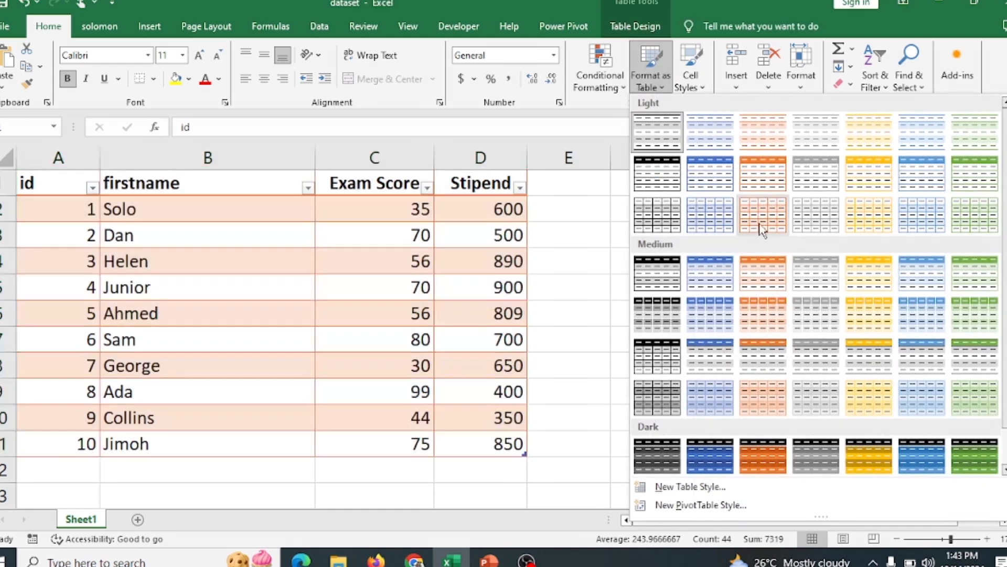
click(762, 229)
click(650, 79)
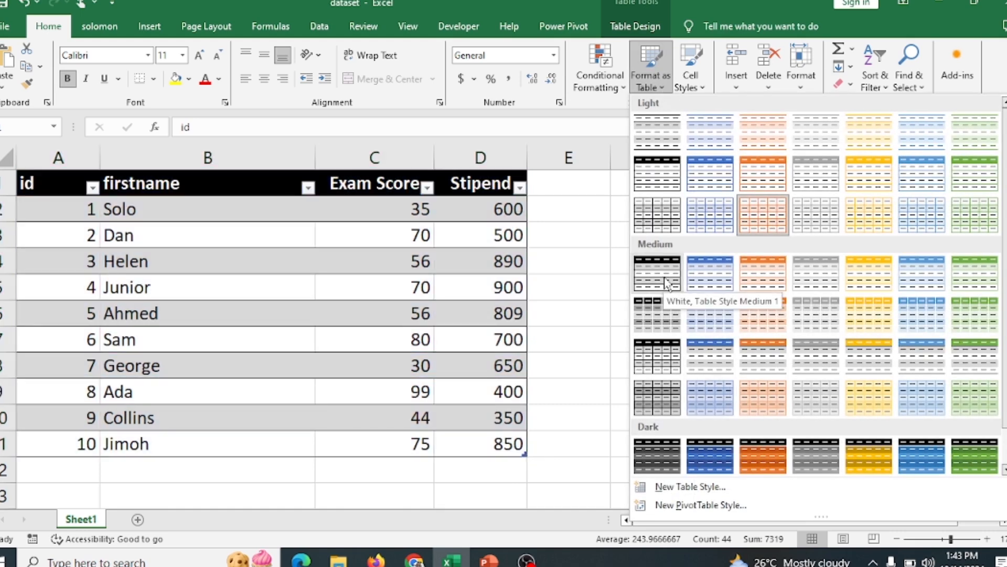
click(667, 284)
click(651, 79)
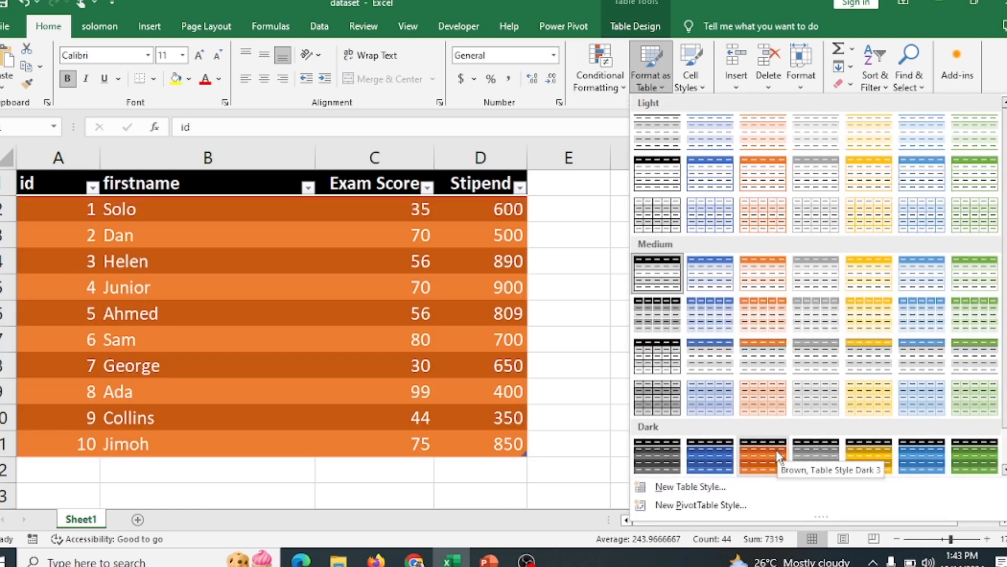
click(778, 452)
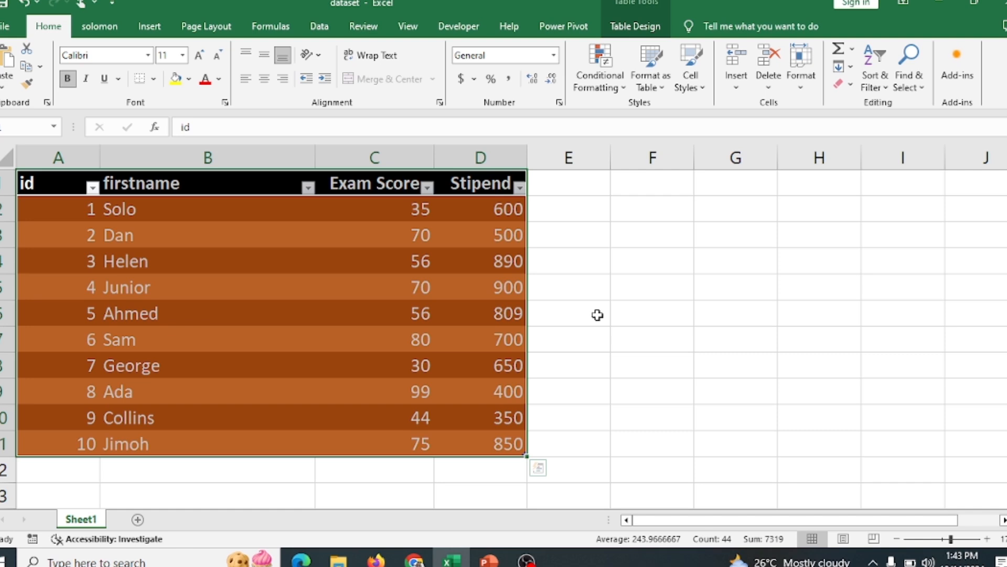
Undo the three table style changes and the conversion of the dataset to a table.
key(ctrl+z)
key(ctrl+z)
key(ctrl+z)
key(ctrl+z)
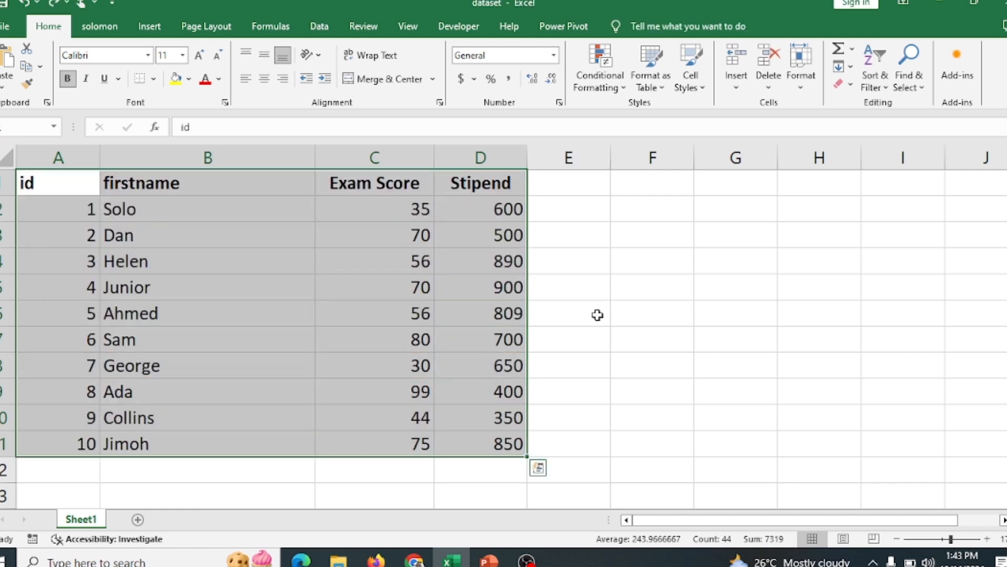
click(614, 288)
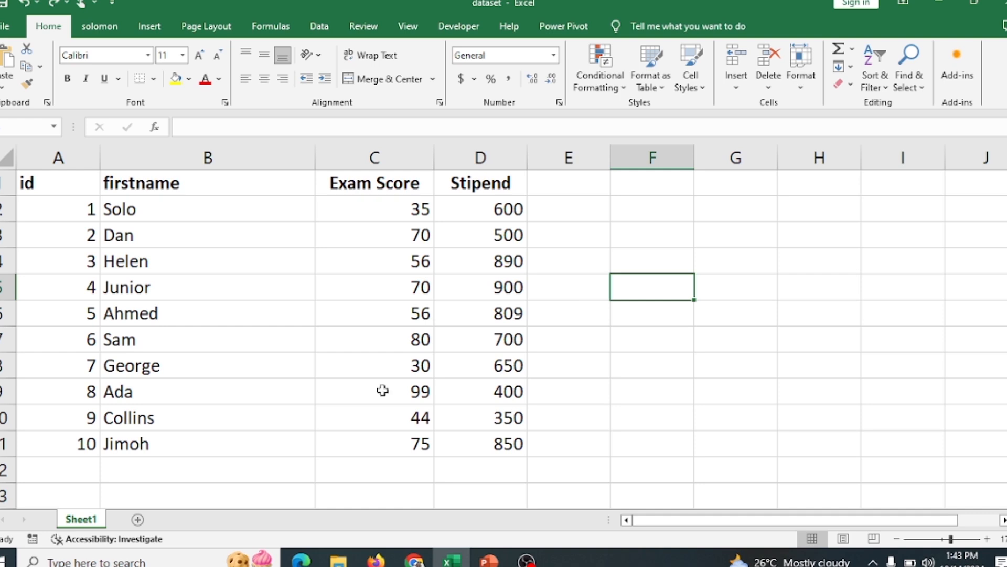
Enter the label "total" in bold in cell B12, below the last first name.
click(145, 474)
text(total)
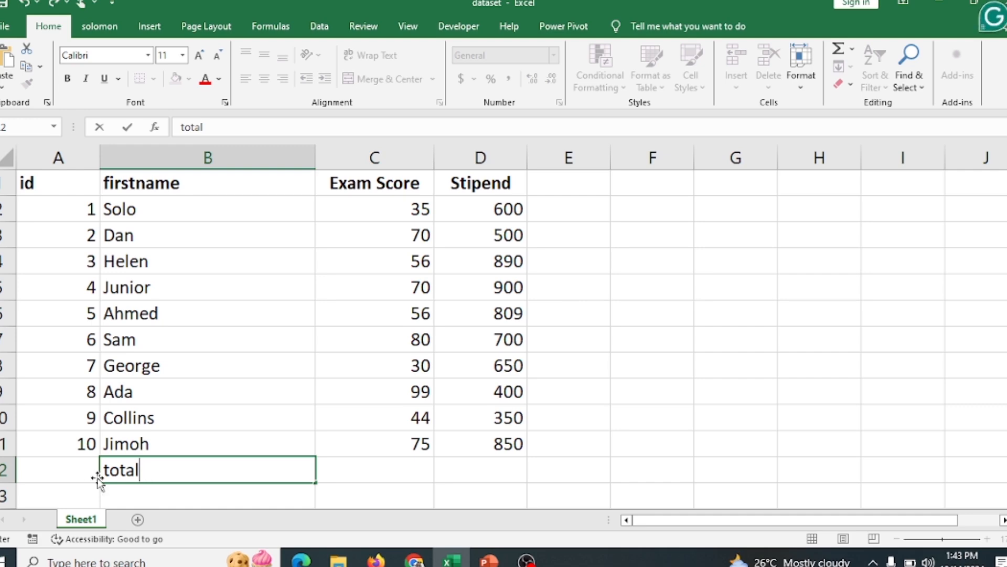
drag(139, 469, 103, 469)
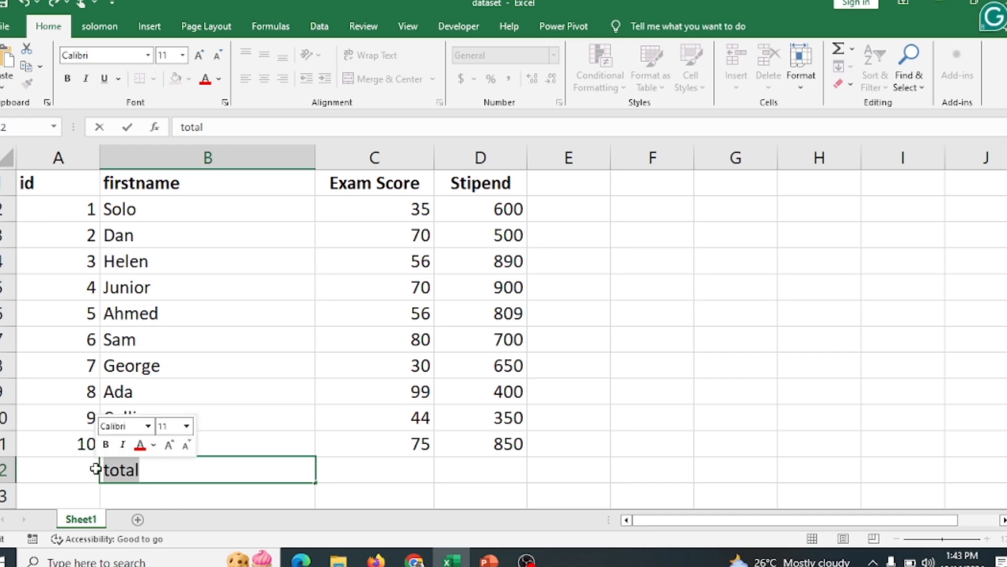
key(ctrl+b)
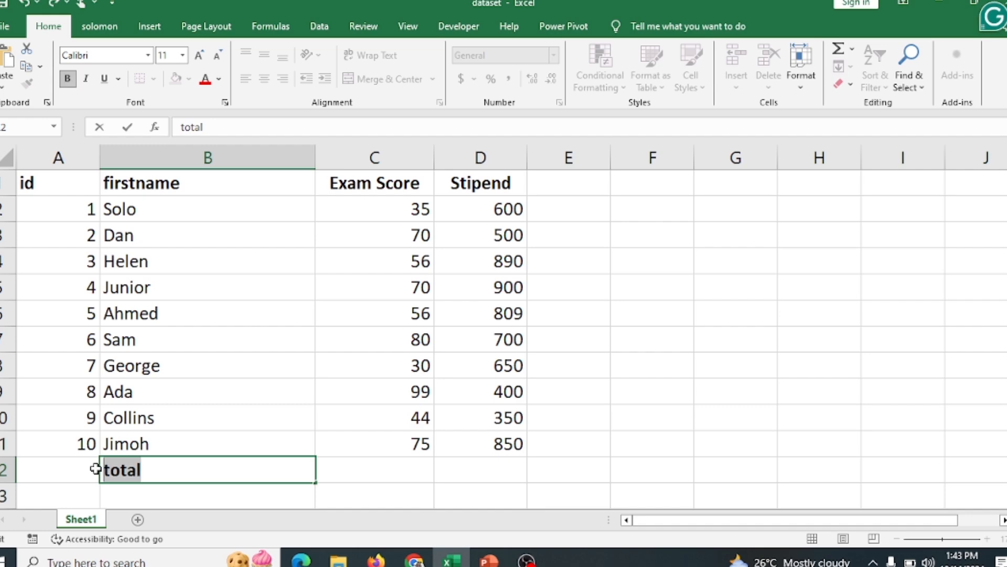
click(476, 475)
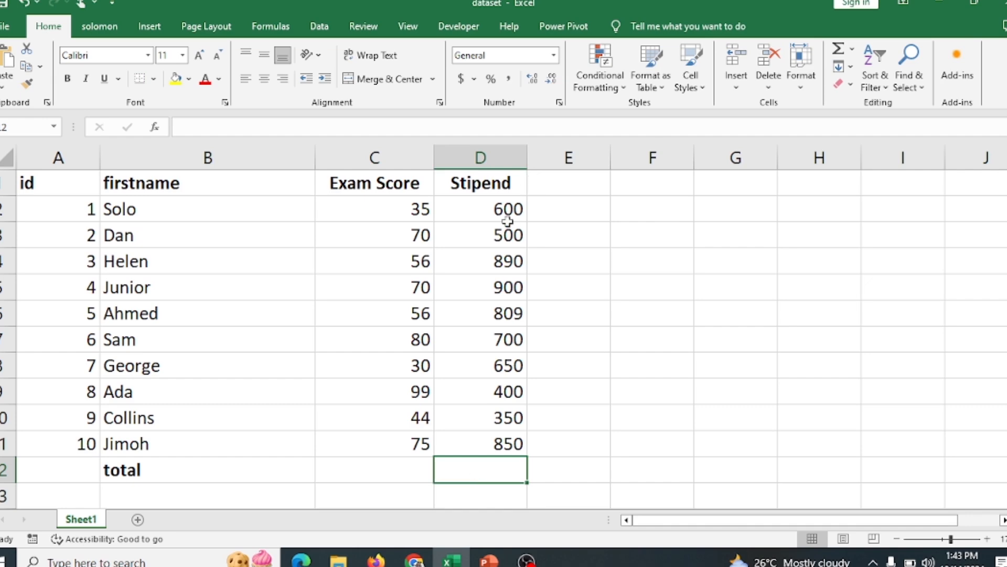
Sum the Stipend values D2:D11 into cell D12 with AutoSum.
drag(513, 218, 518, 444)
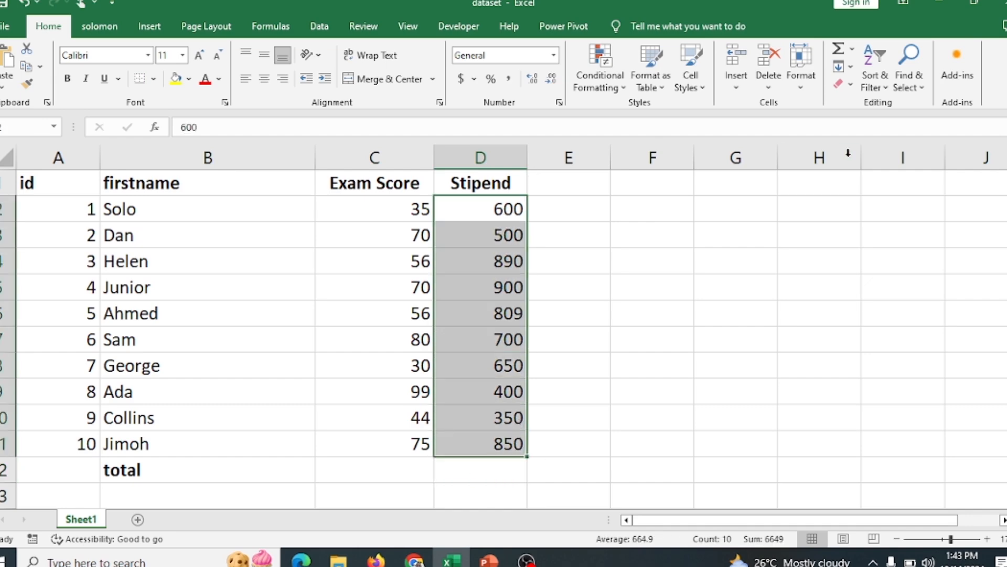
click(851, 50)
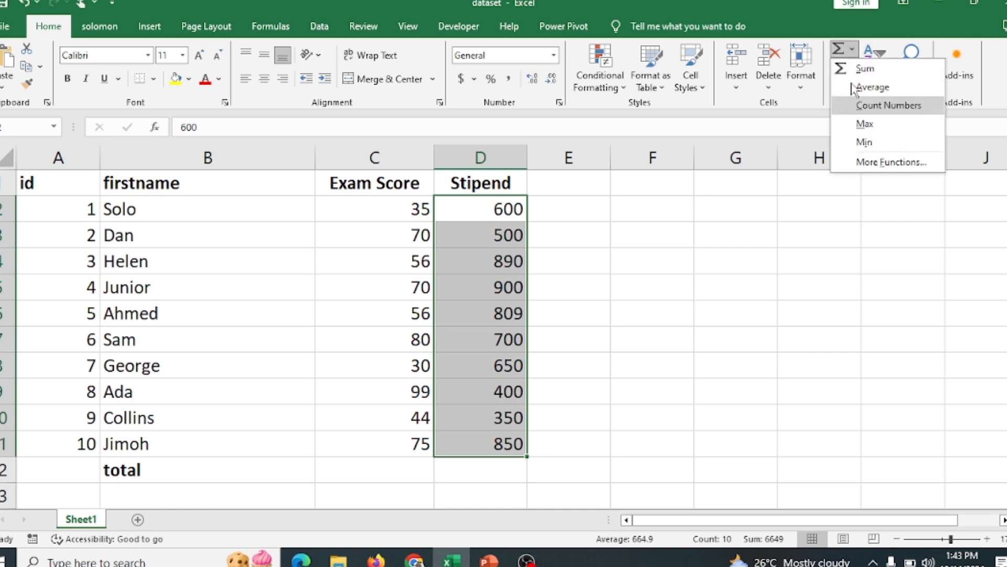
click(866, 66)
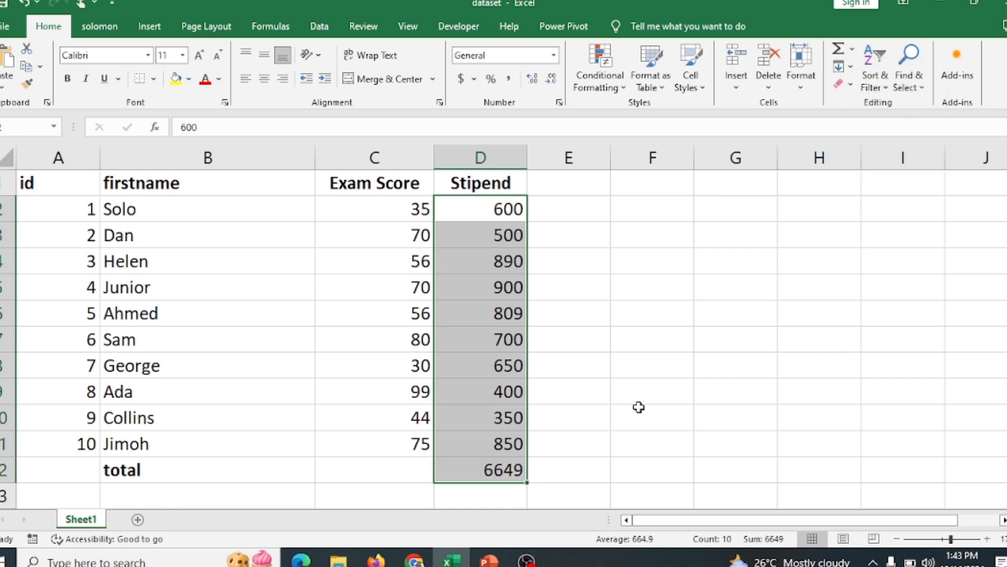
Apply the Total cell style to the Stipend sum in D12.
click(485, 471)
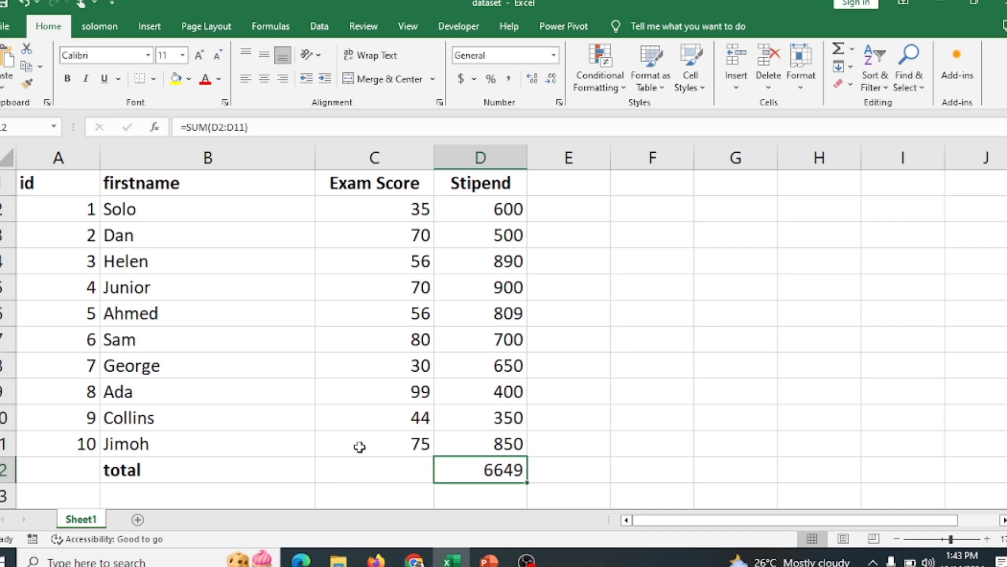
click(700, 89)
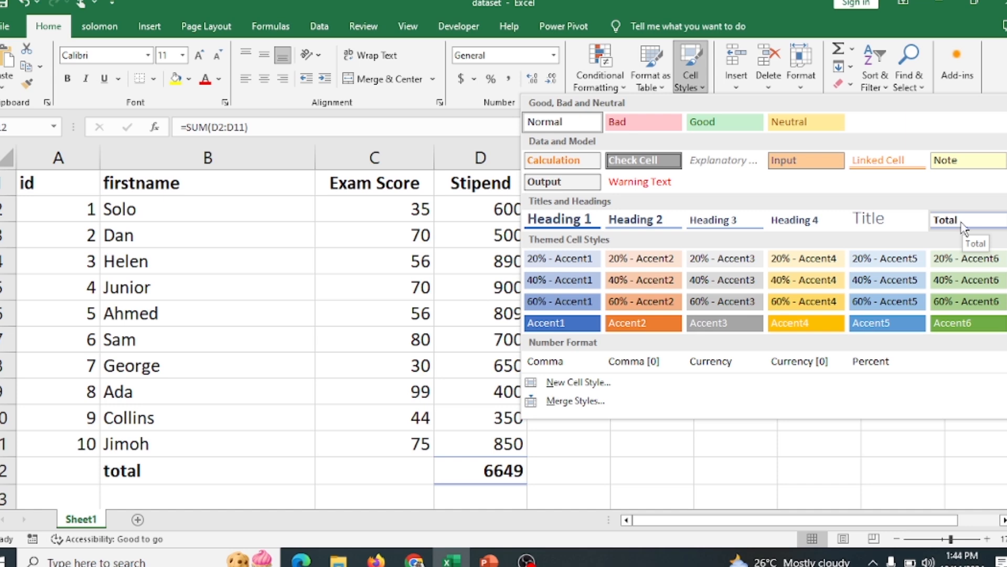
click(963, 230)
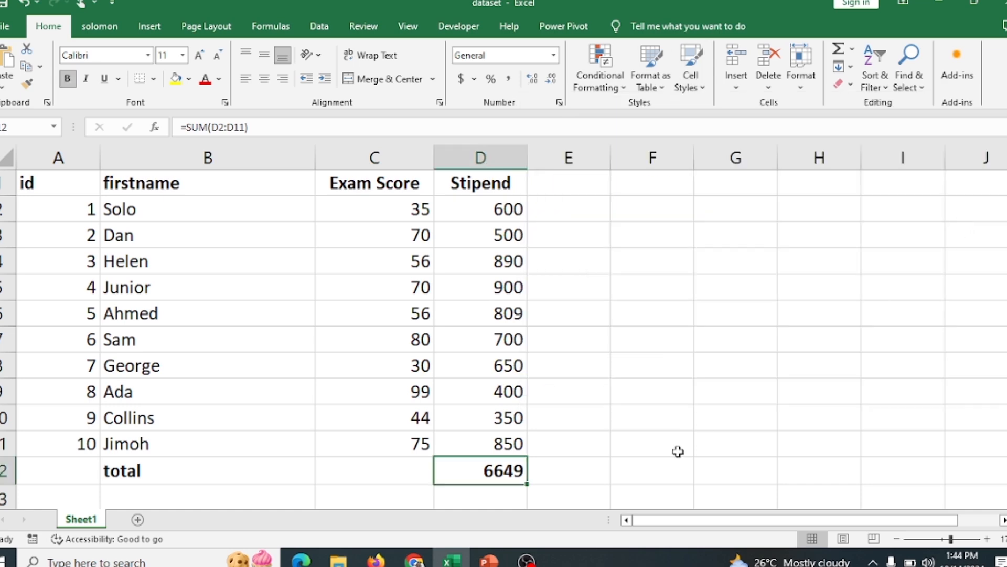
click(628, 476)
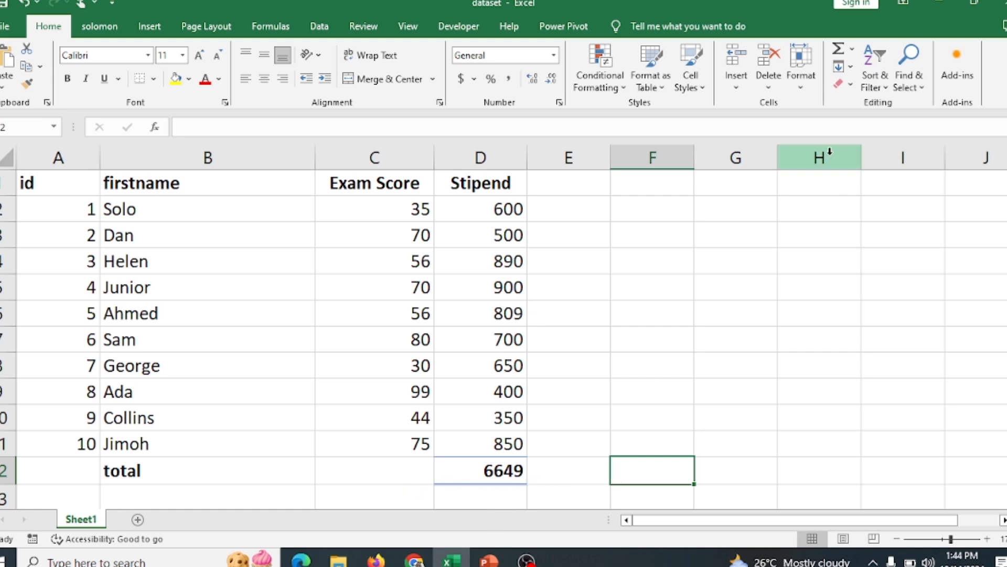
click(702, 87)
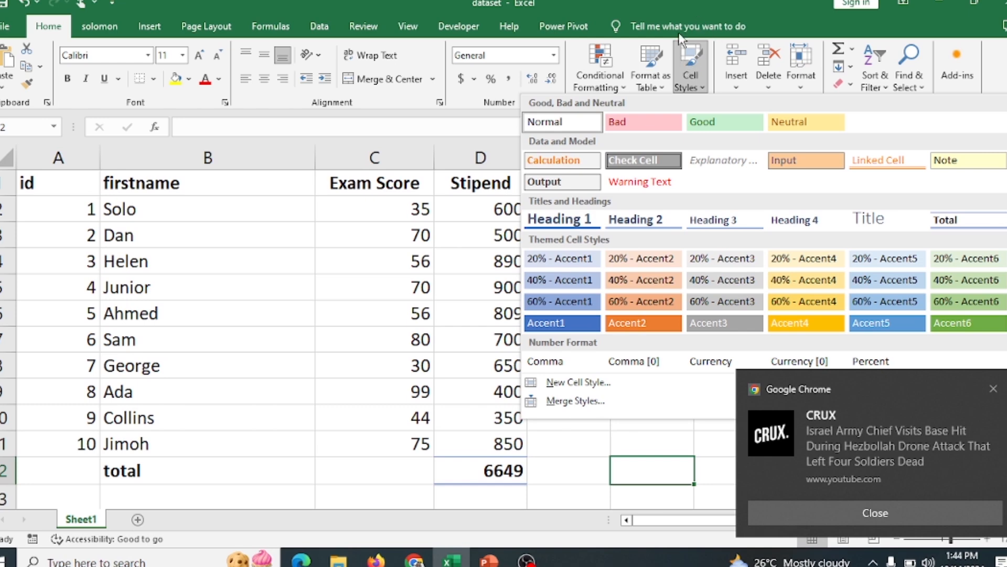
click(696, 4)
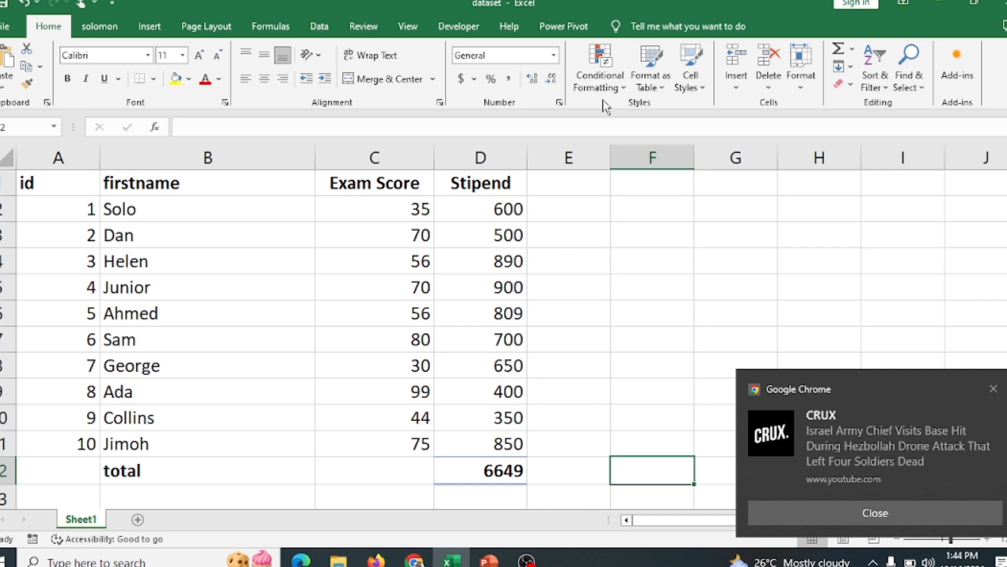